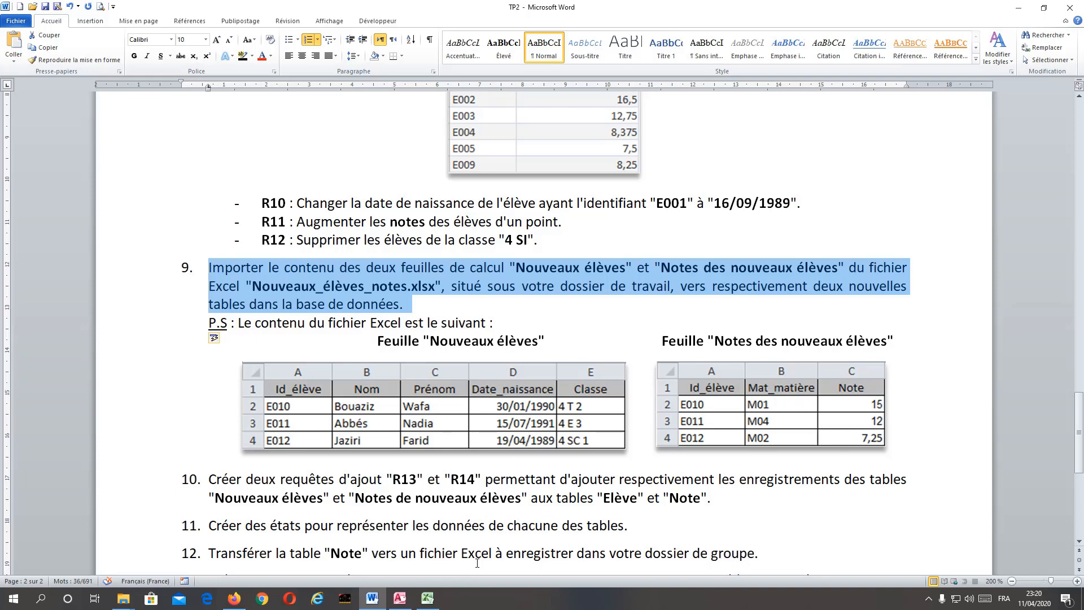
Switch to the Excel workbook Nouveaux_élèves_notes and review its two worksheets of new students and their marks.
click(158, 328)
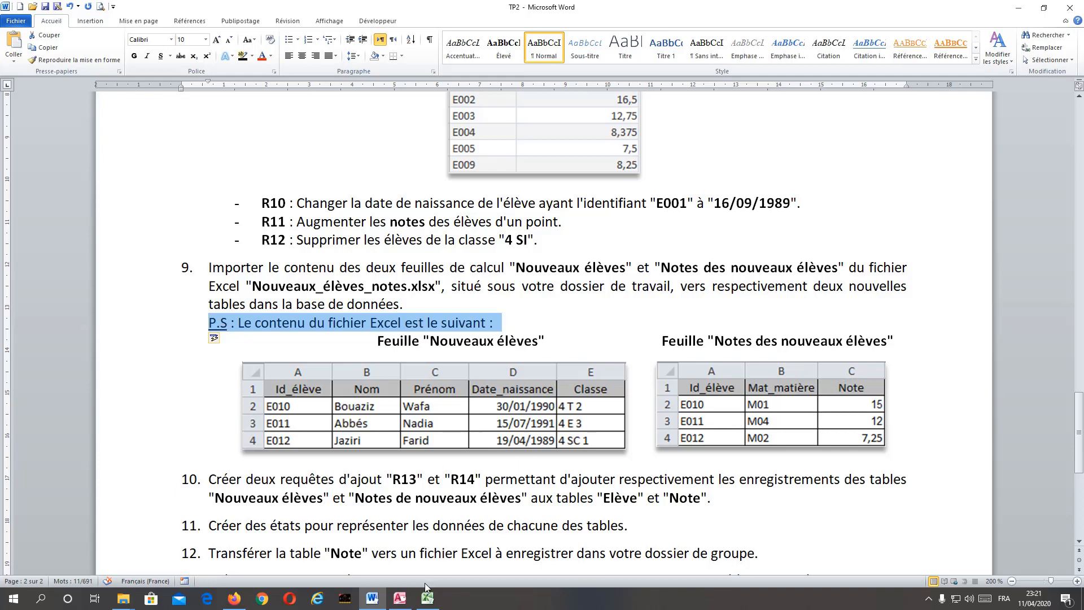
click(428, 603)
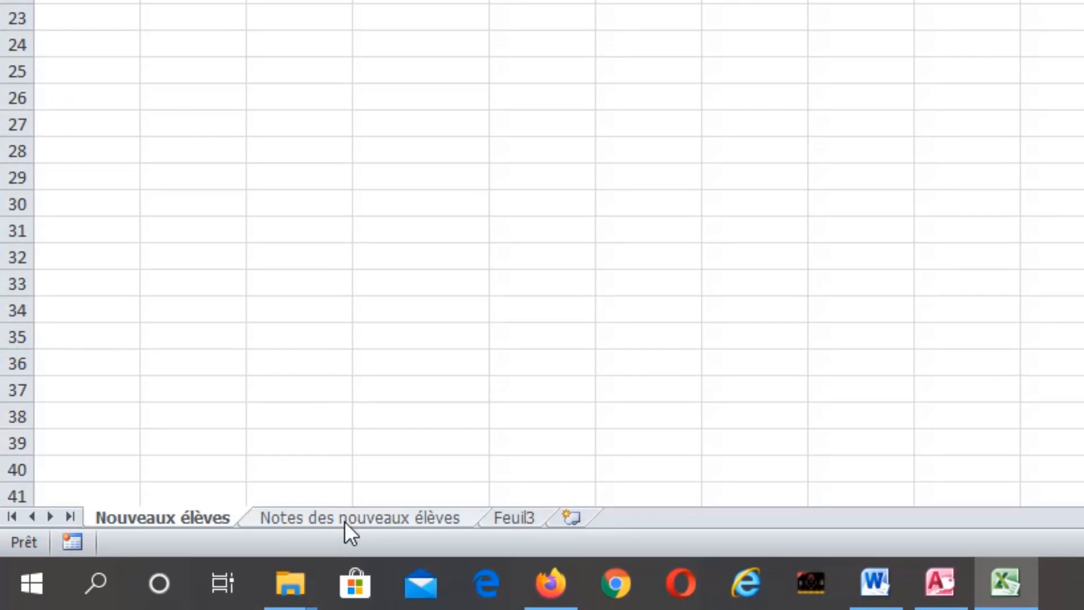
click(344, 521)
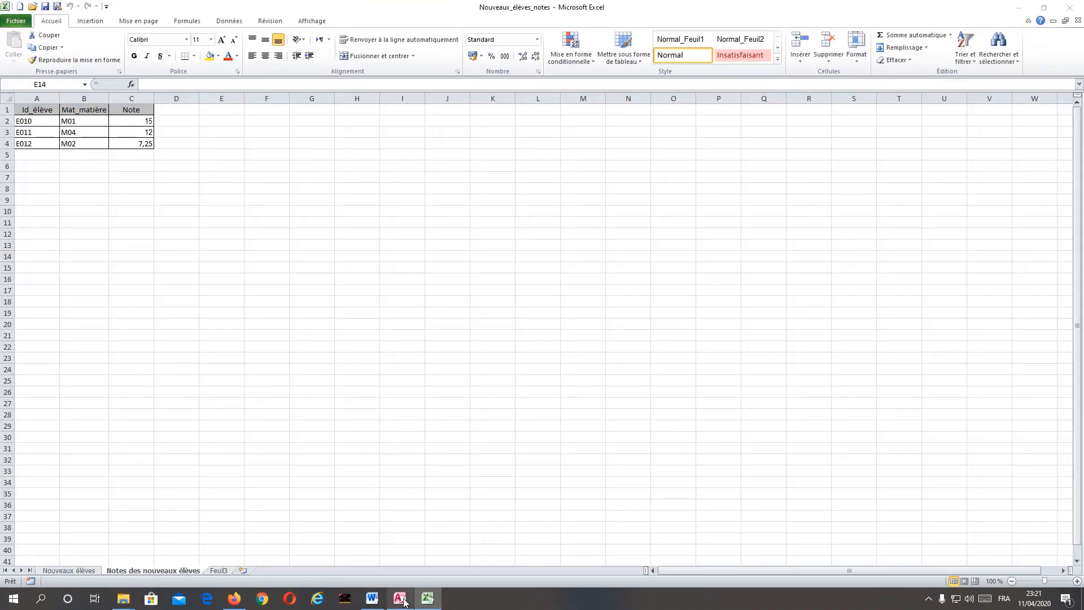
In Access, start an Excel import with C:\BAC2020\4 Eco-Gestion\BD - TP2\Nouveaux_élèves_notes.xlsx as the source file.
click(401, 599)
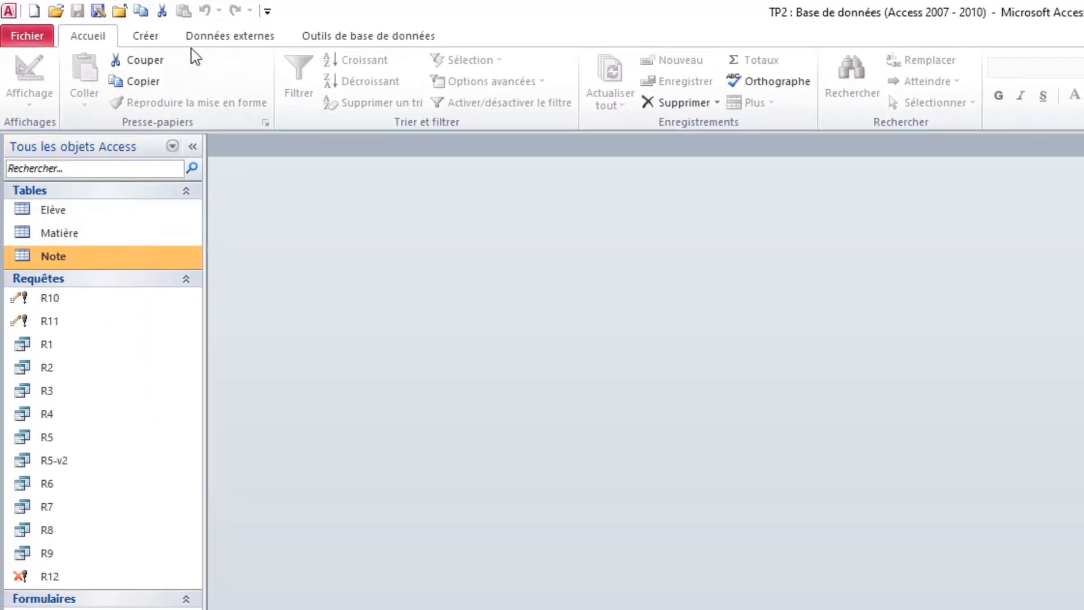
click(213, 40)
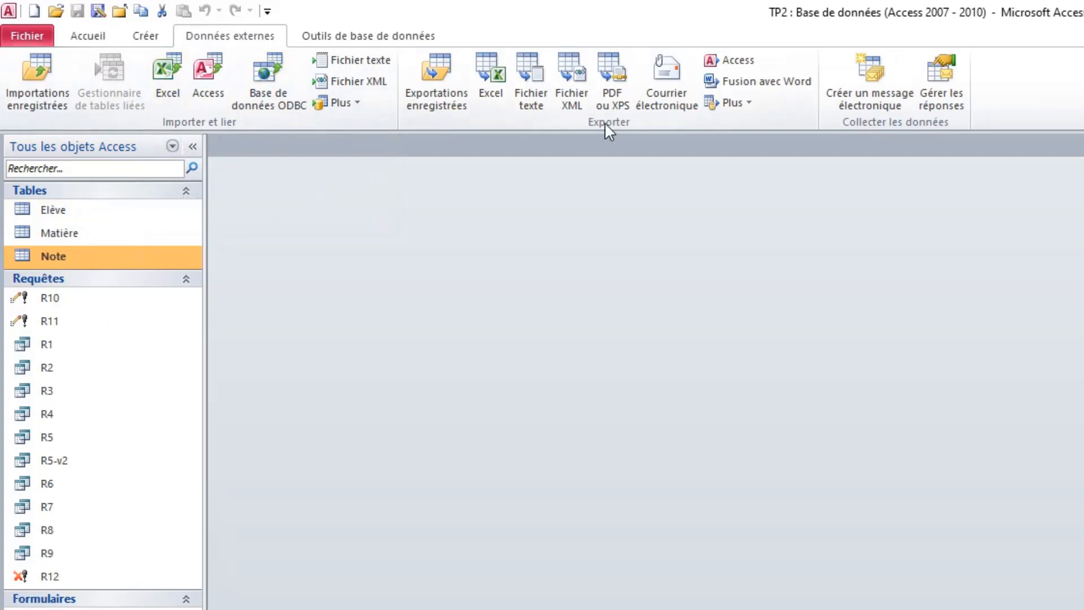
click(169, 96)
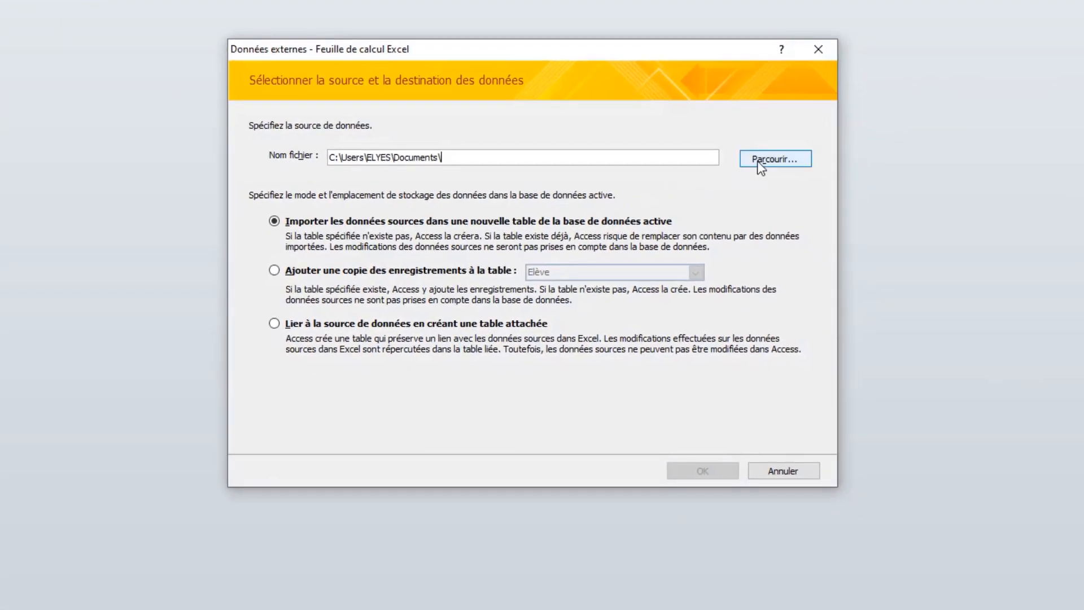
click(758, 161)
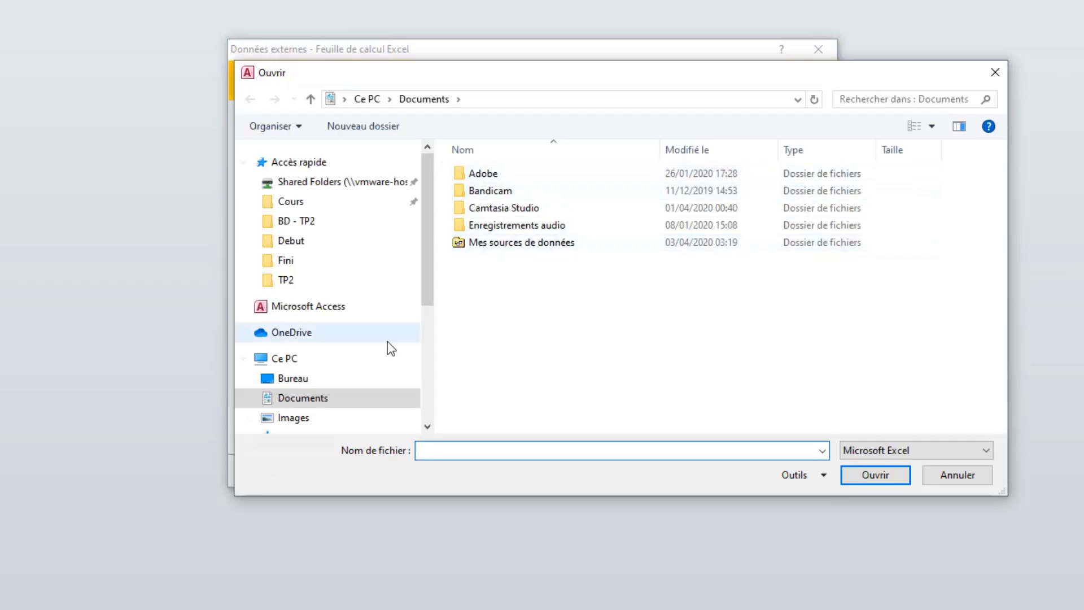
click(292, 363)
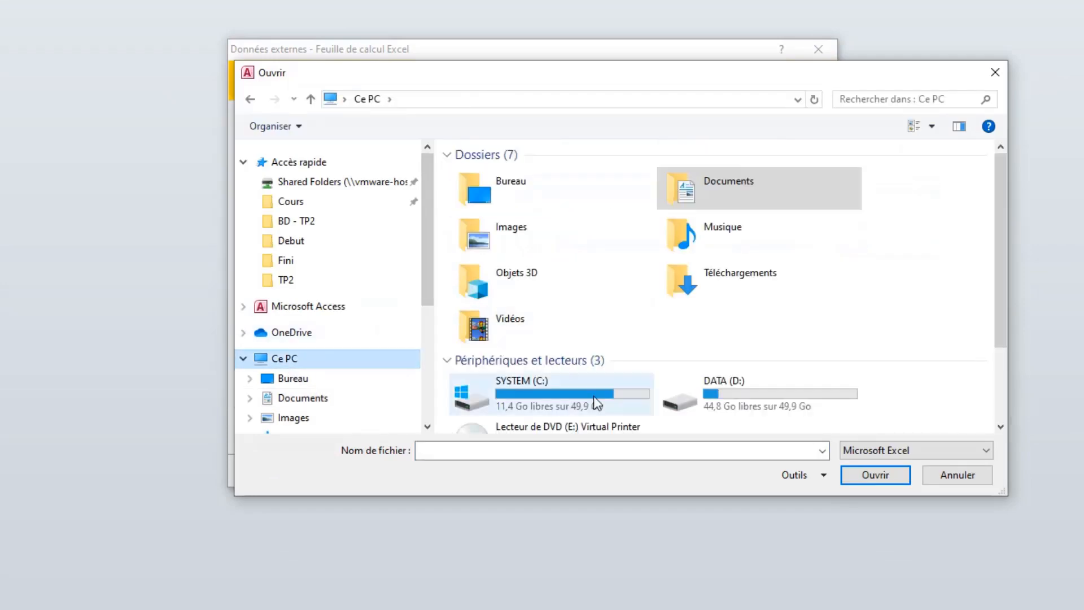
double_click(572, 404)
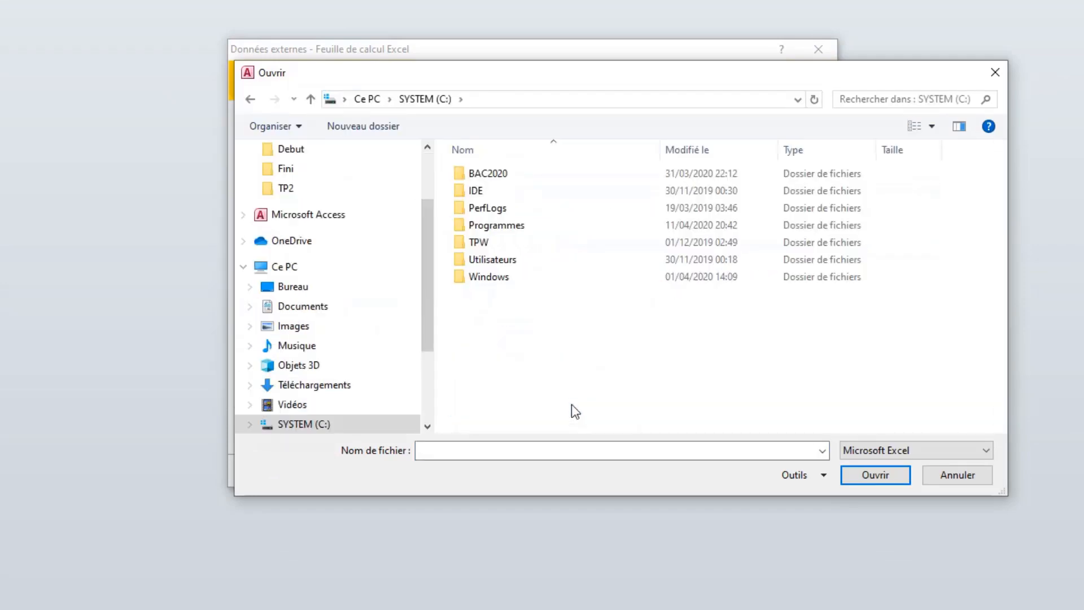
double_click(491, 175)
double_click(492, 175)
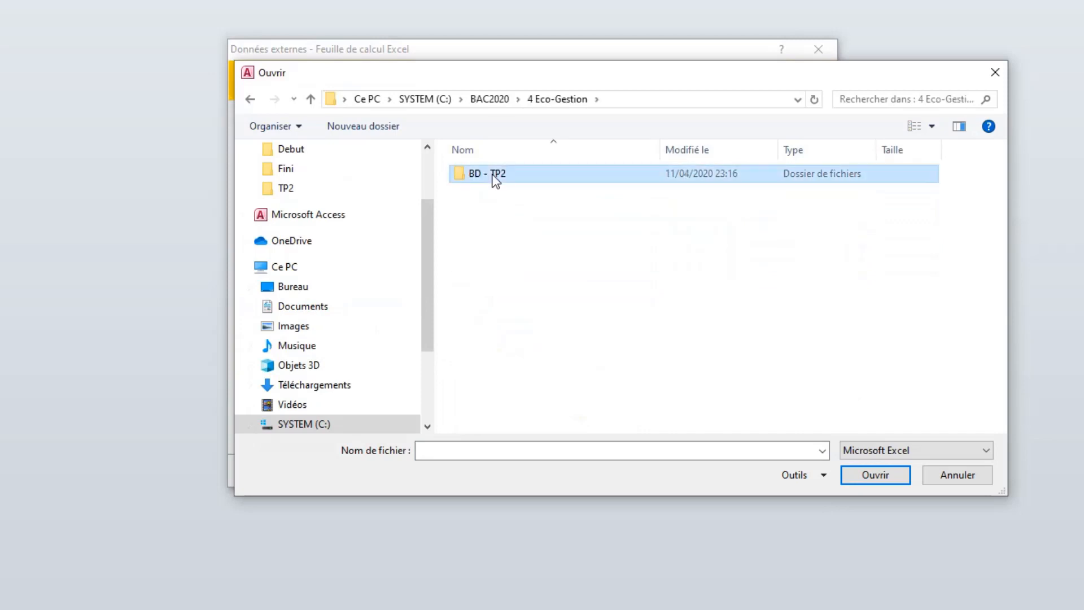
double_click(493, 175)
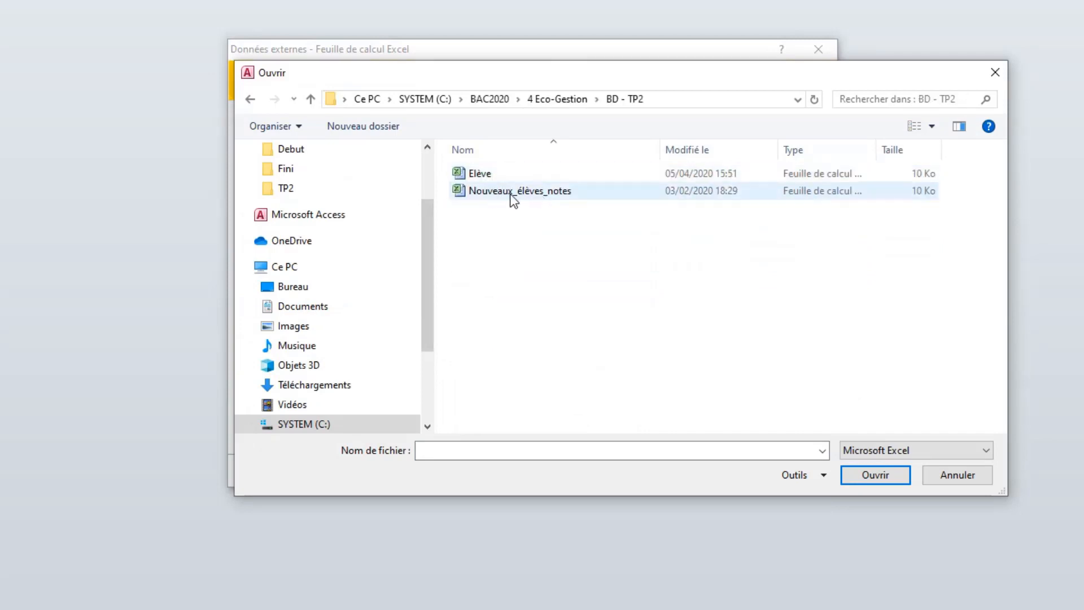
click(513, 192)
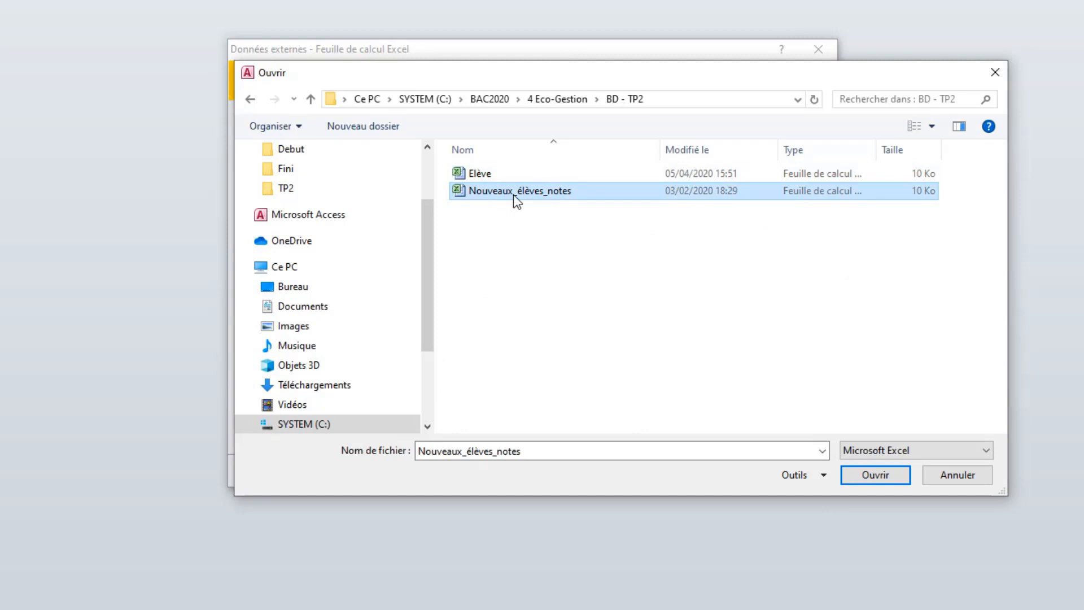
click(855, 477)
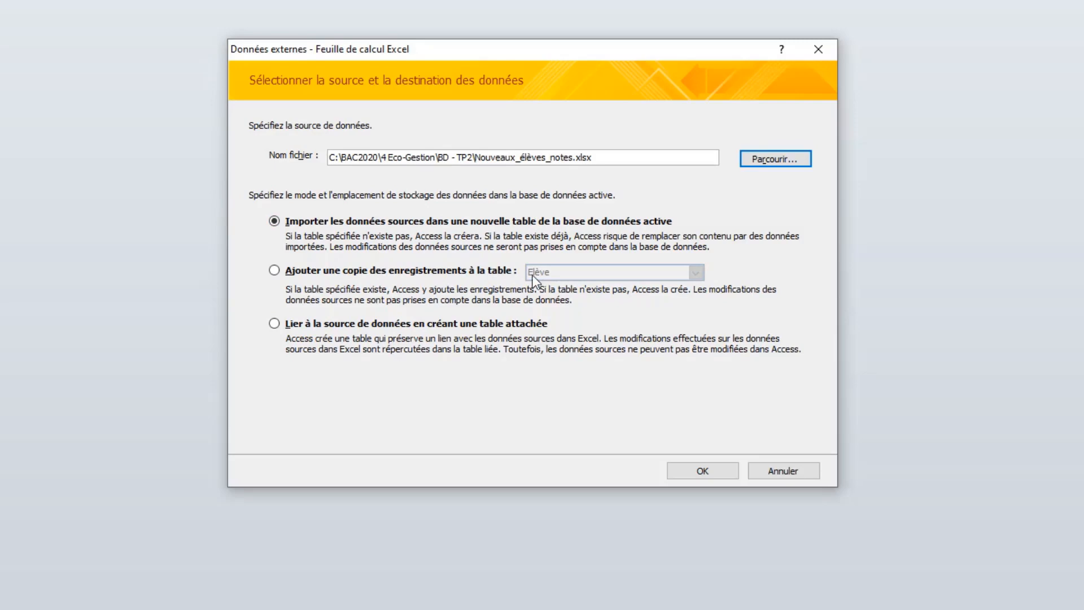
click(351, 270)
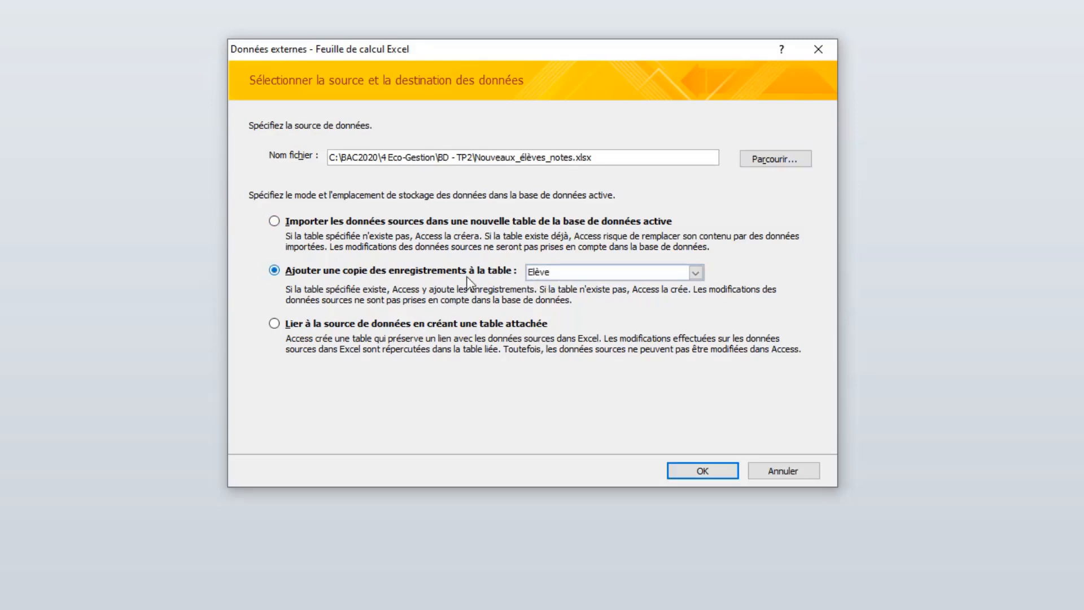
click(574, 274)
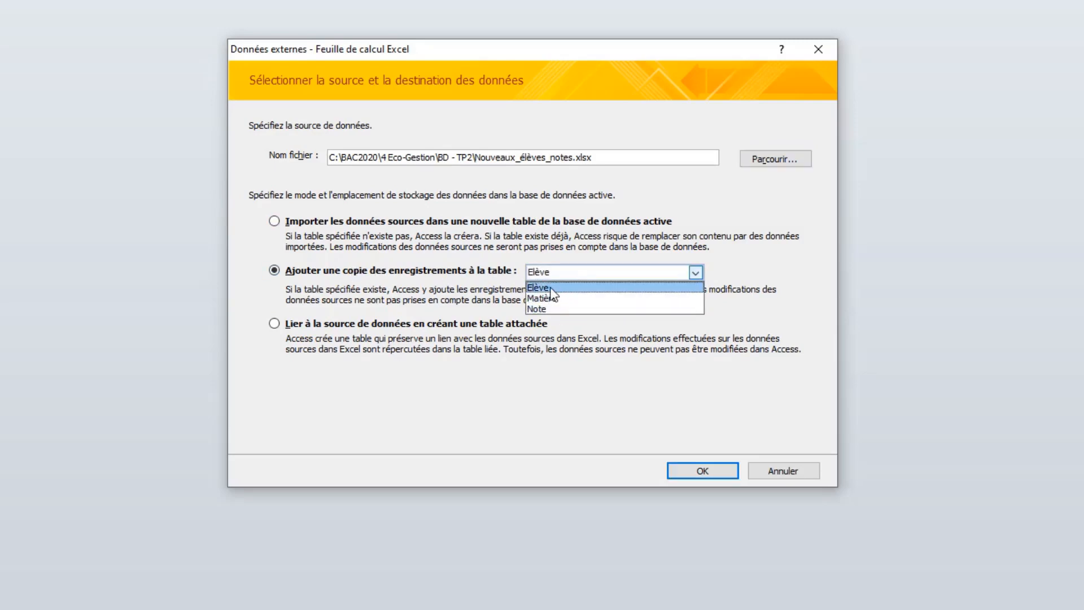
click(277, 224)
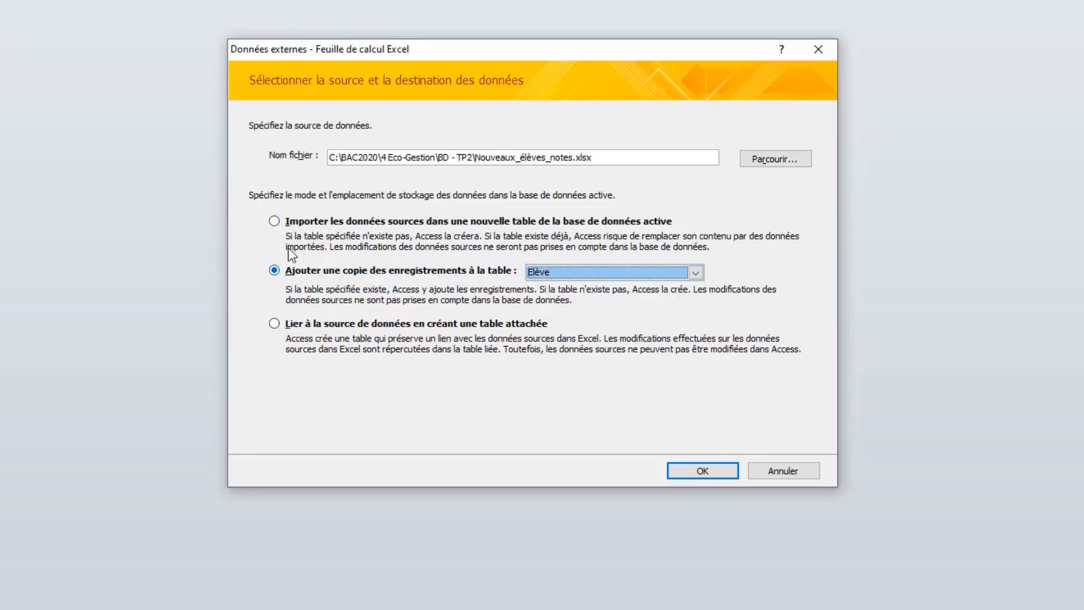
click(275, 222)
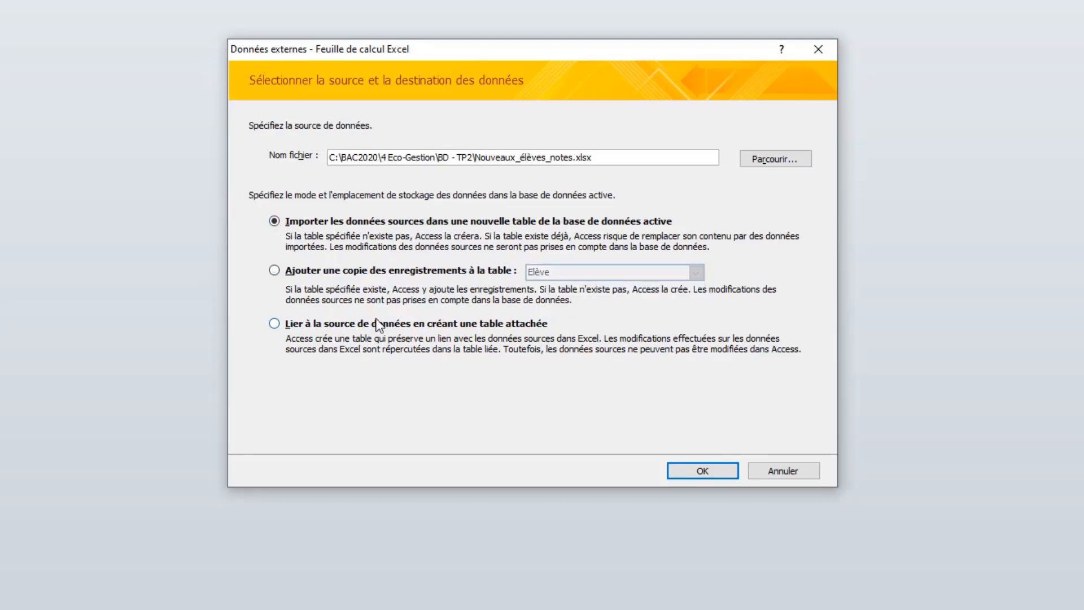
Proceed with importing into a new table, using the worksheet "Nouveaux élèves" as the data source.
click(688, 471)
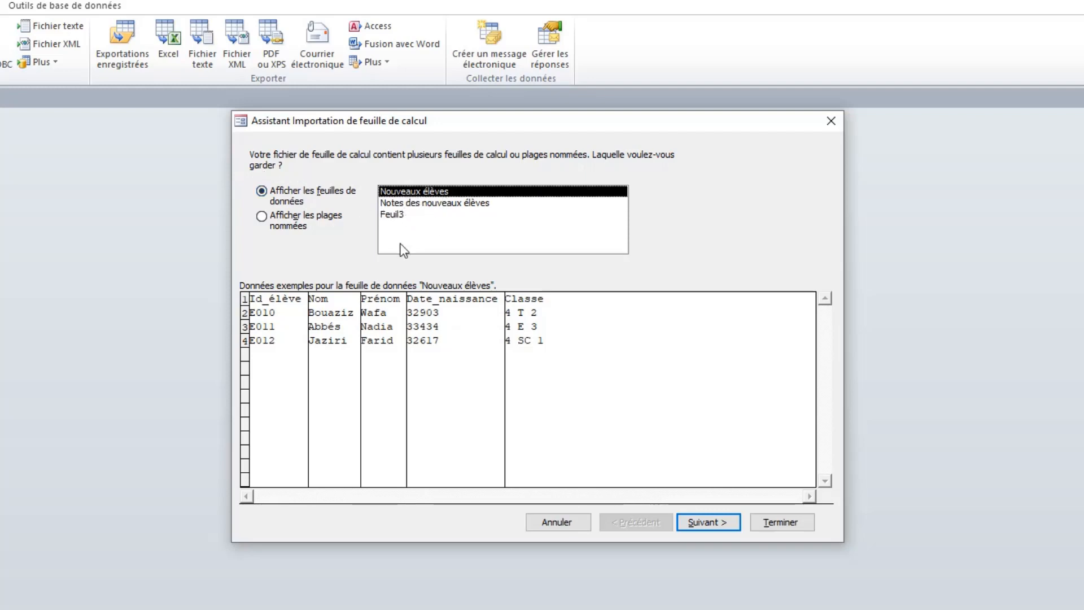
click(417, 204)
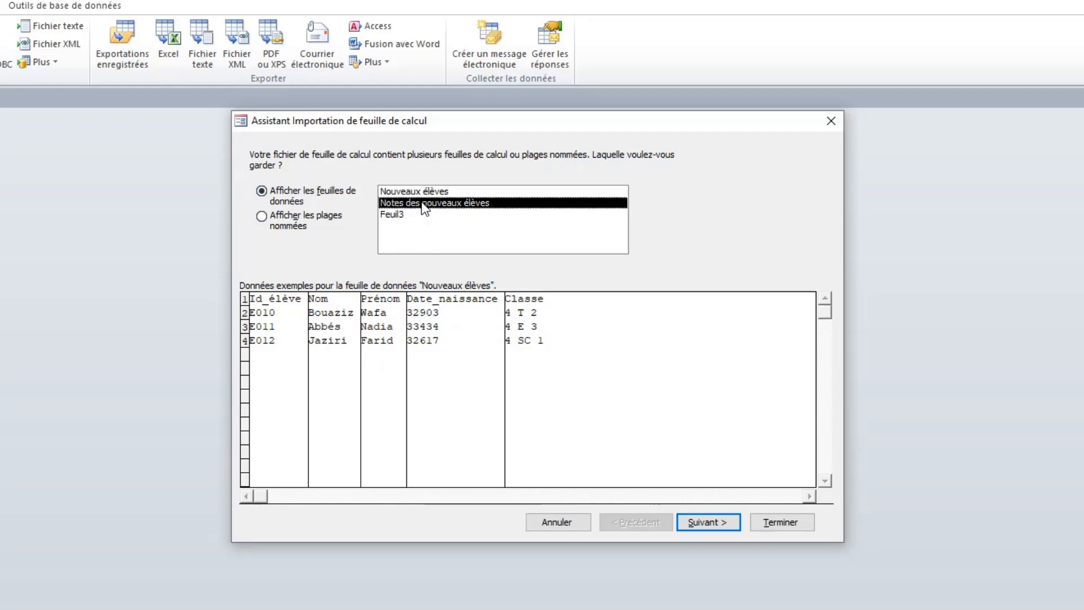
click(399, 215)
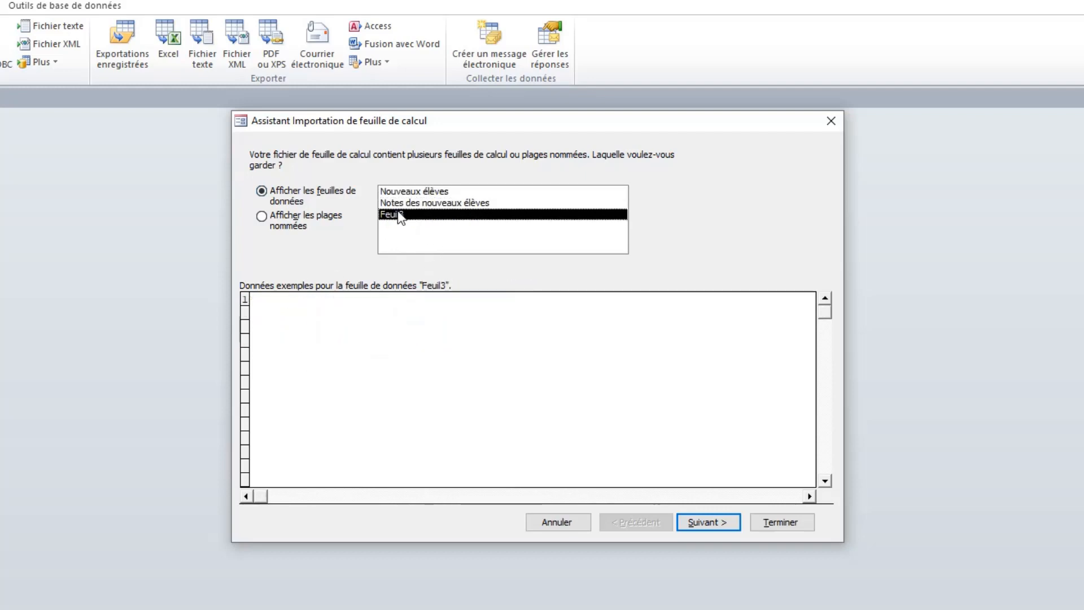
click(406, 193)
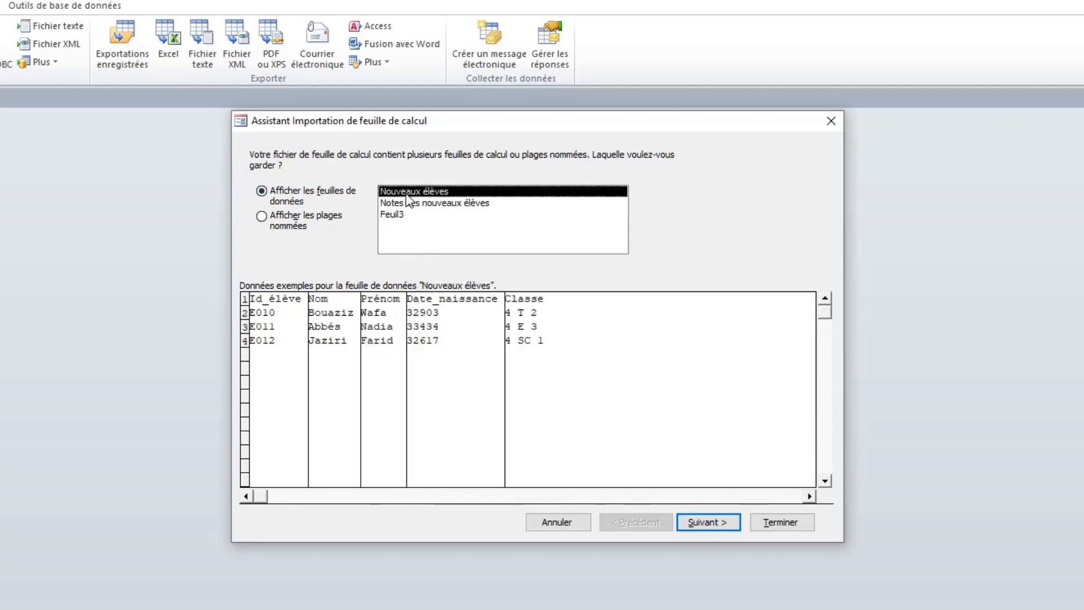
click(703, 527)
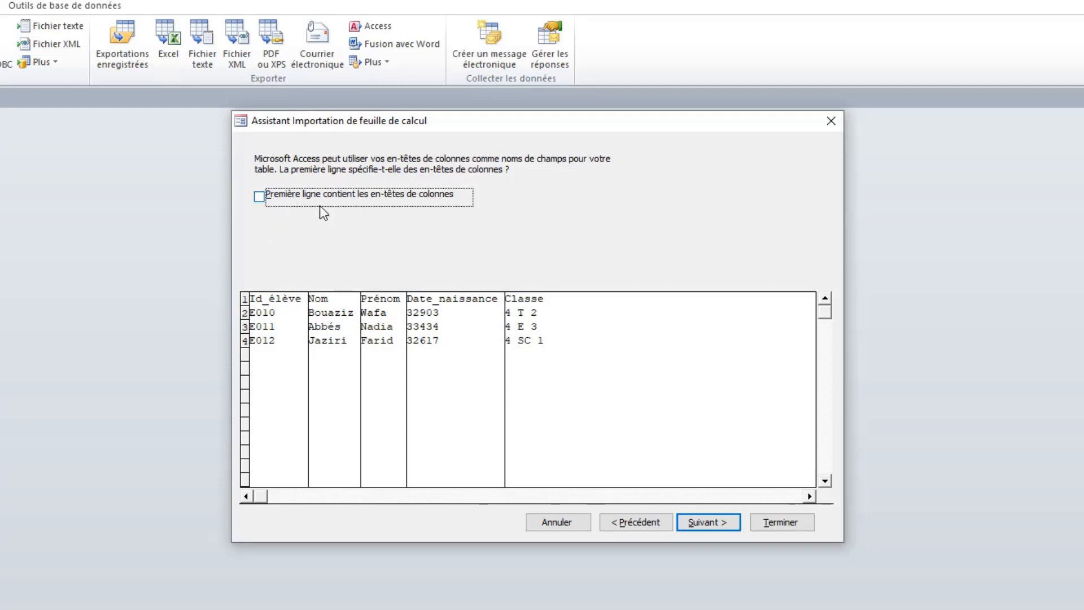
Use the first row as column headings and accept the default field options for the imported columns.
click(260, 201)
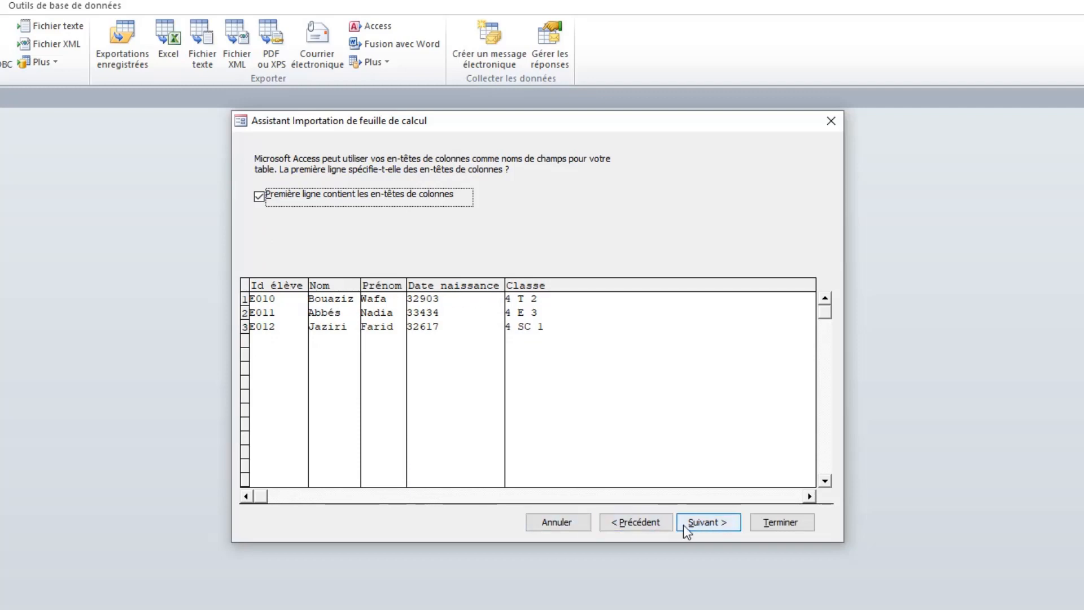
click(709, 523)
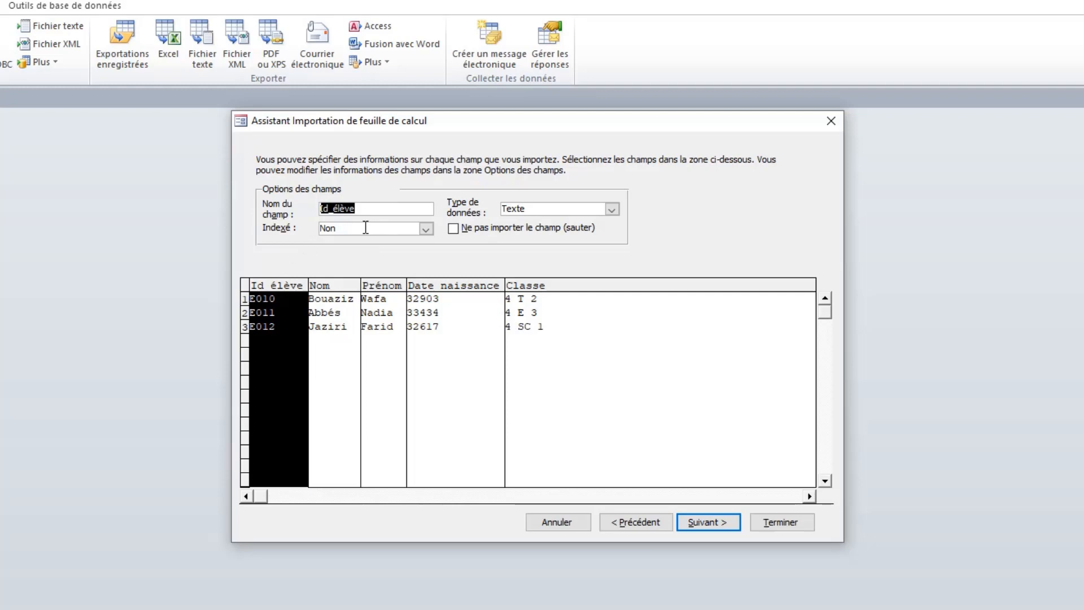
click(331, 286)
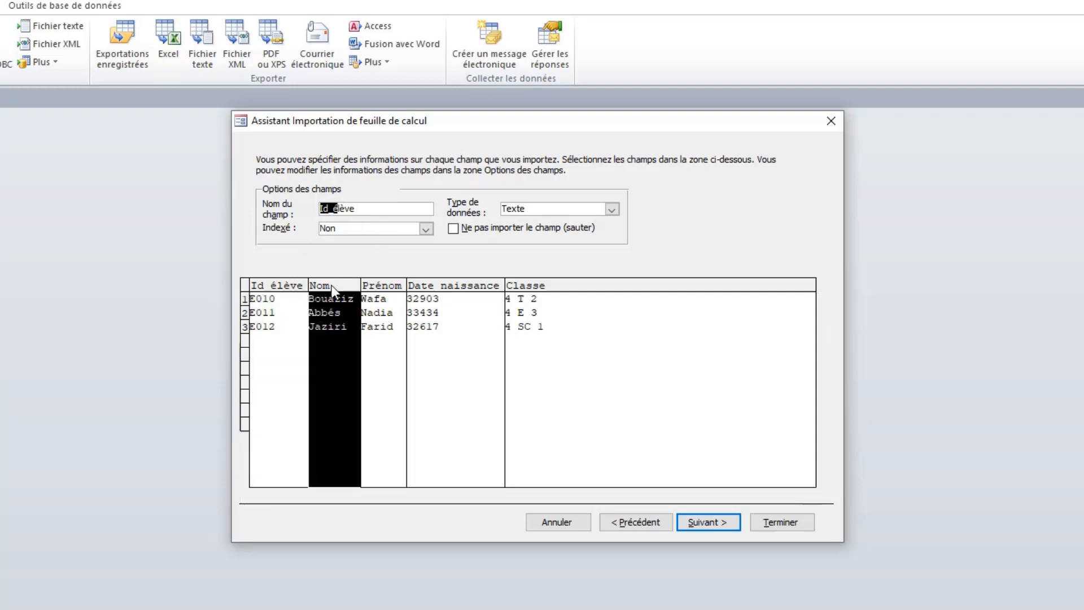
click(379, 286)
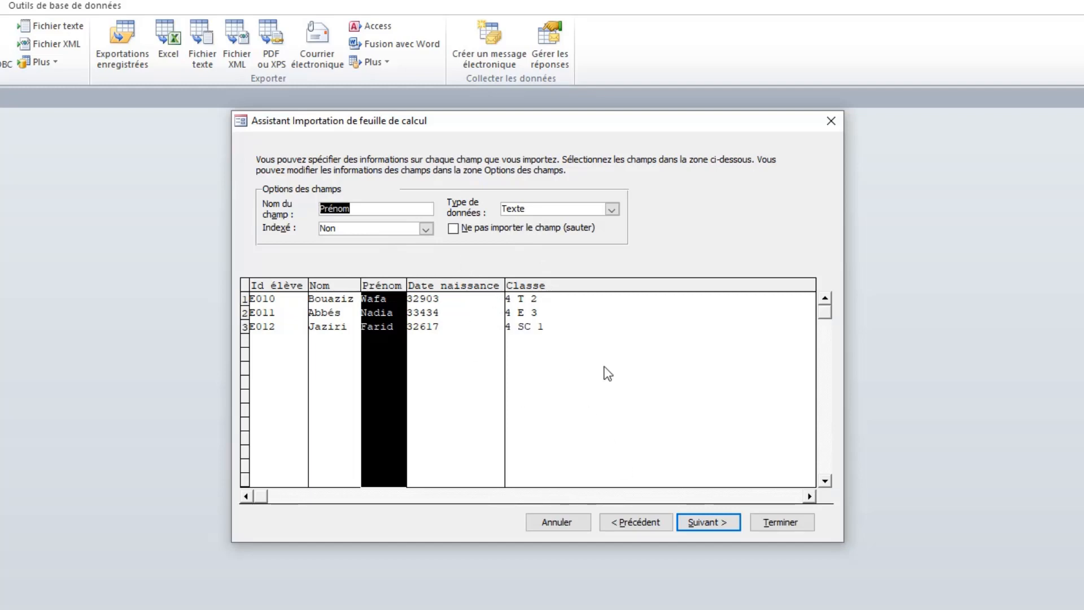
click(700, 524)
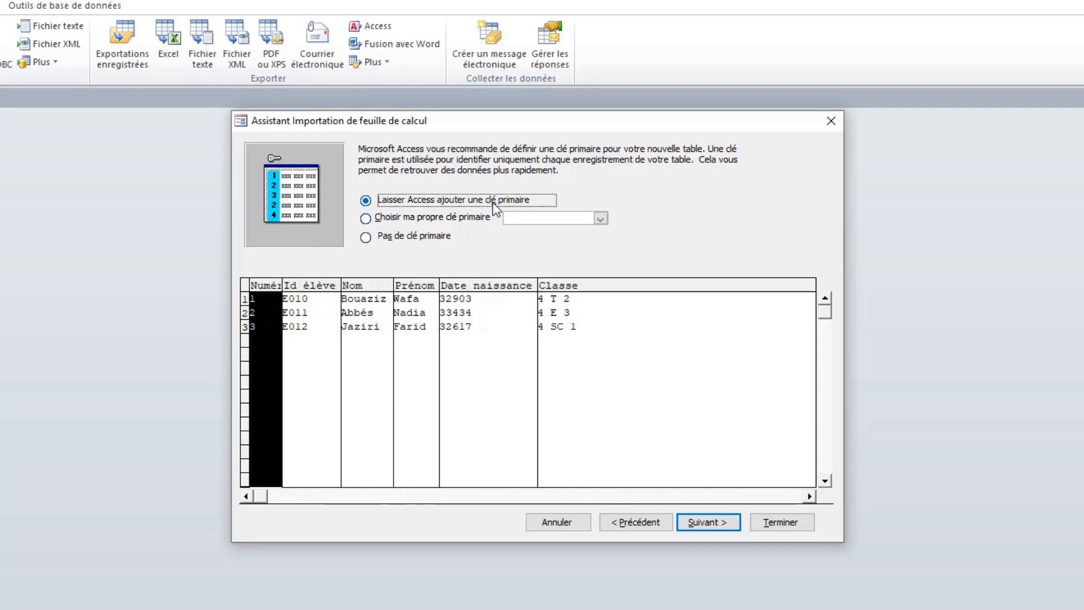
Choose Id_élève as the primary key of the new table.
click(384, 237)
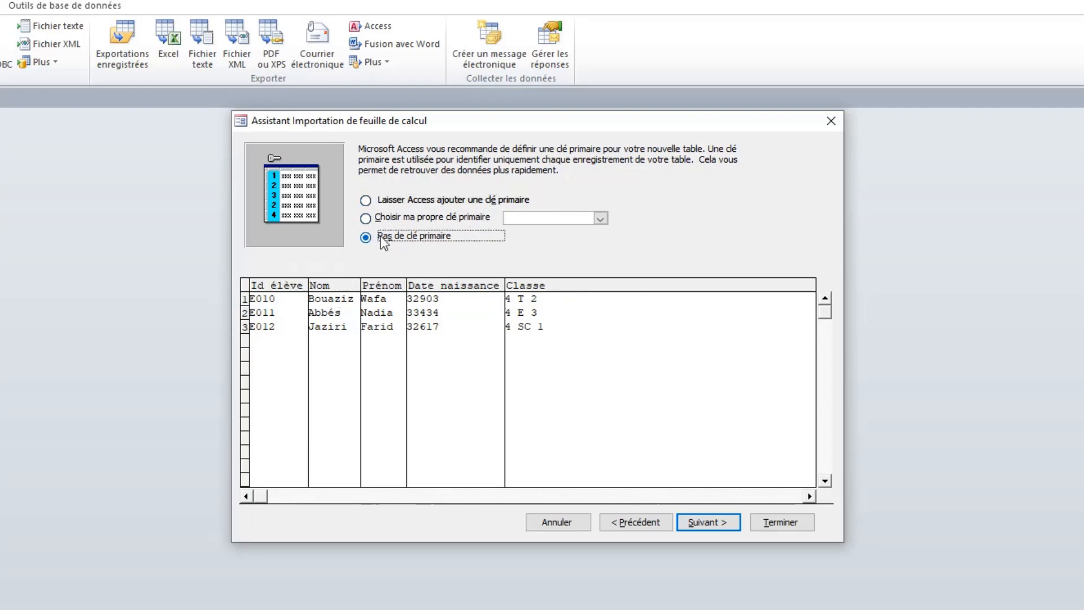
click(387, 218)
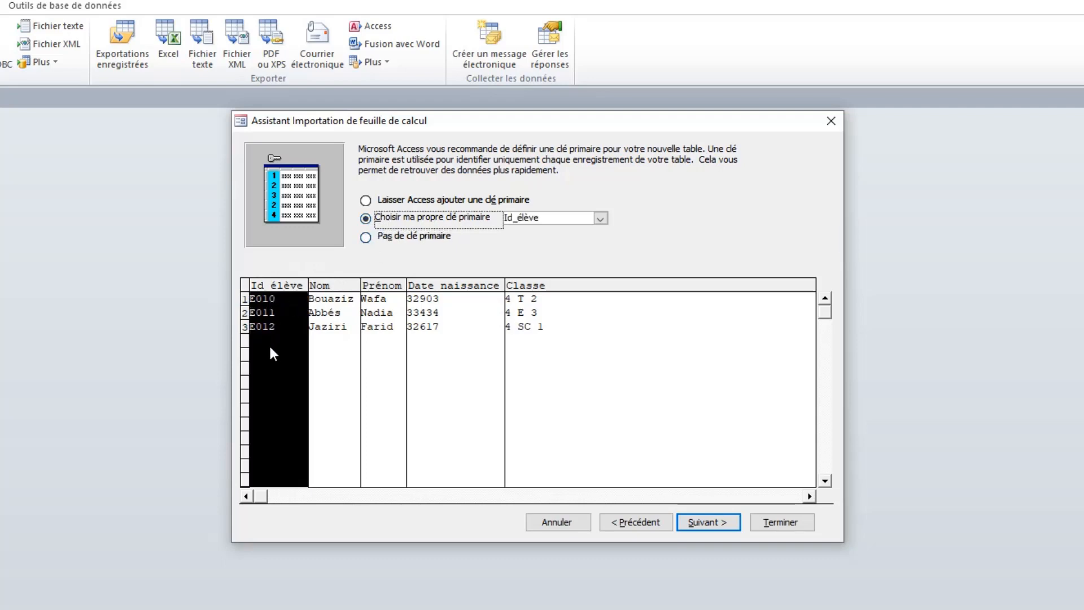
click(600, 219)
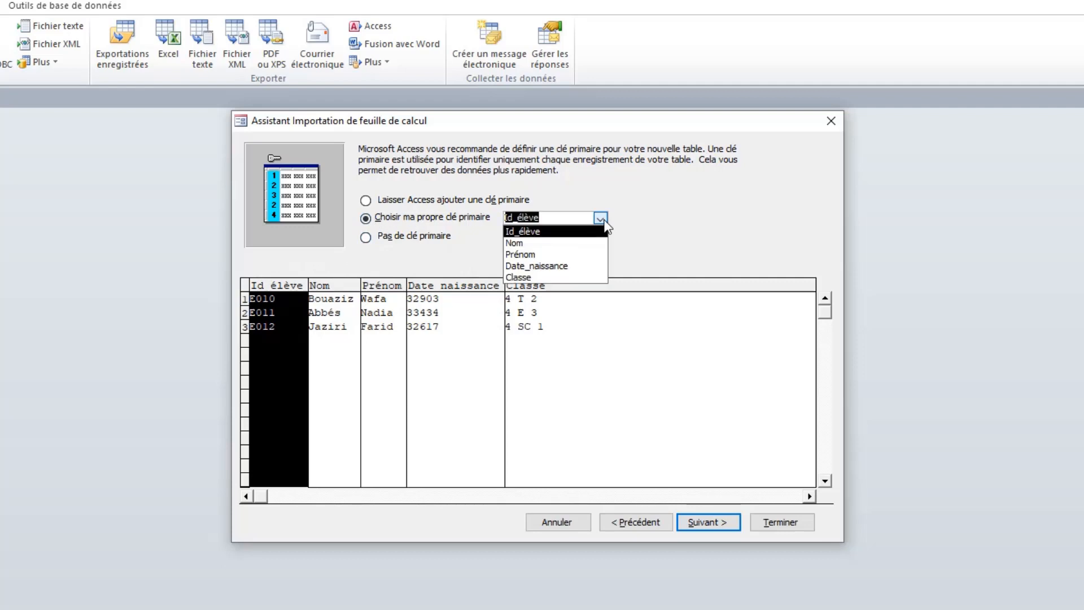
click(583, 231)
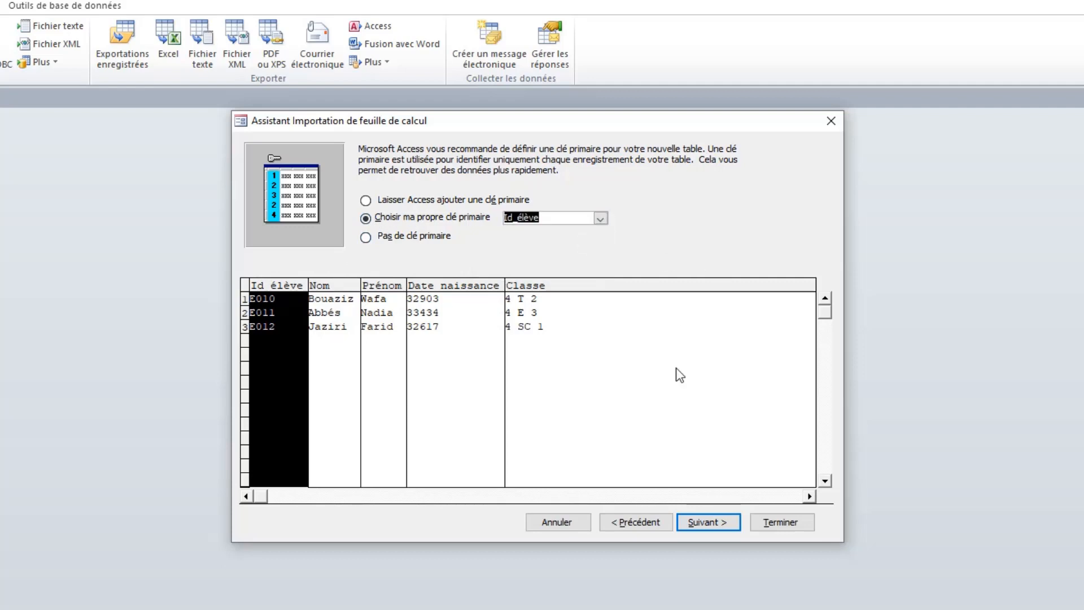
click(697, 522)
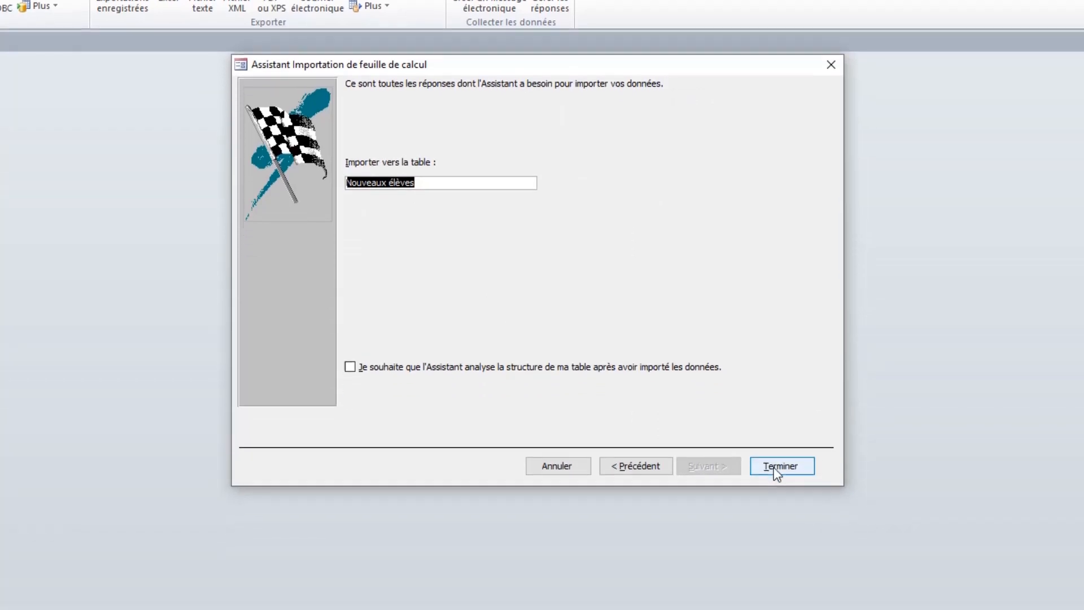
Finish the import into the table "Nouveaux élèves" without saving the import steps, and open that table.
click(773, 455)
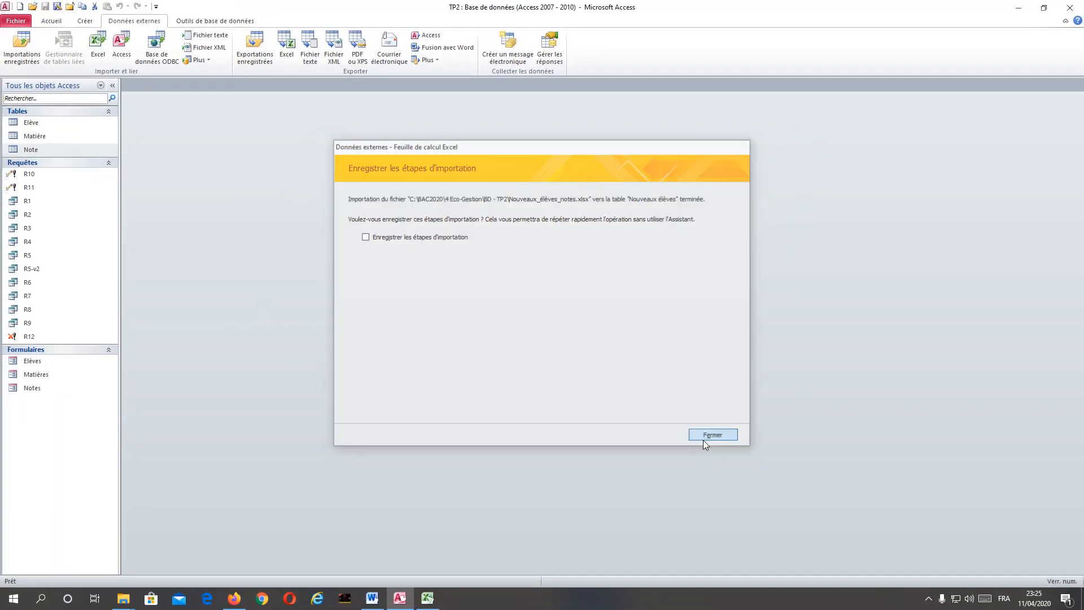
click(786, 540)
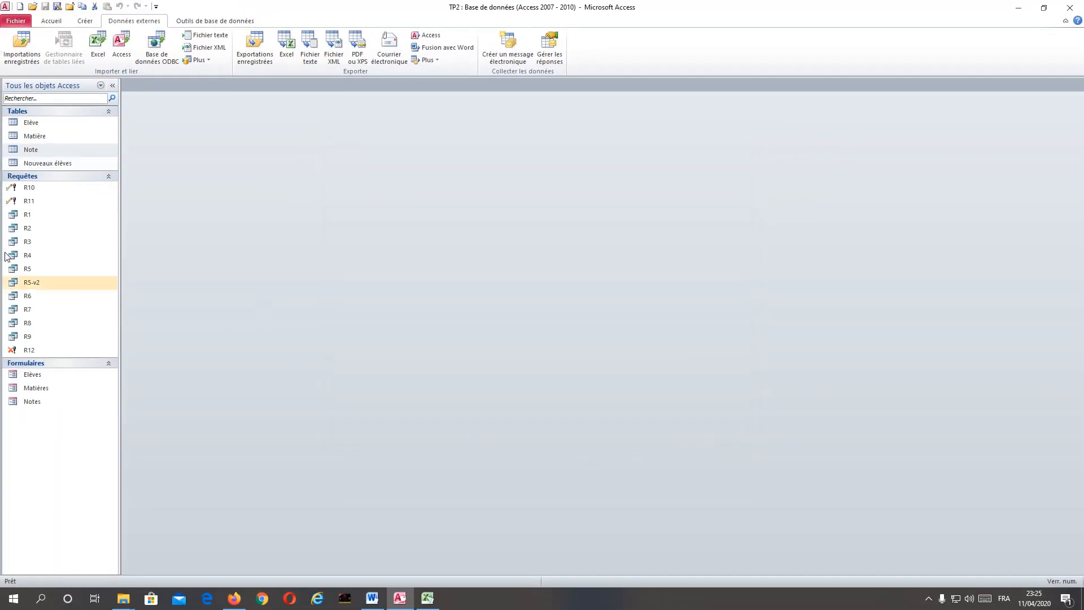
click(38, 165)
double_click(61, 164)
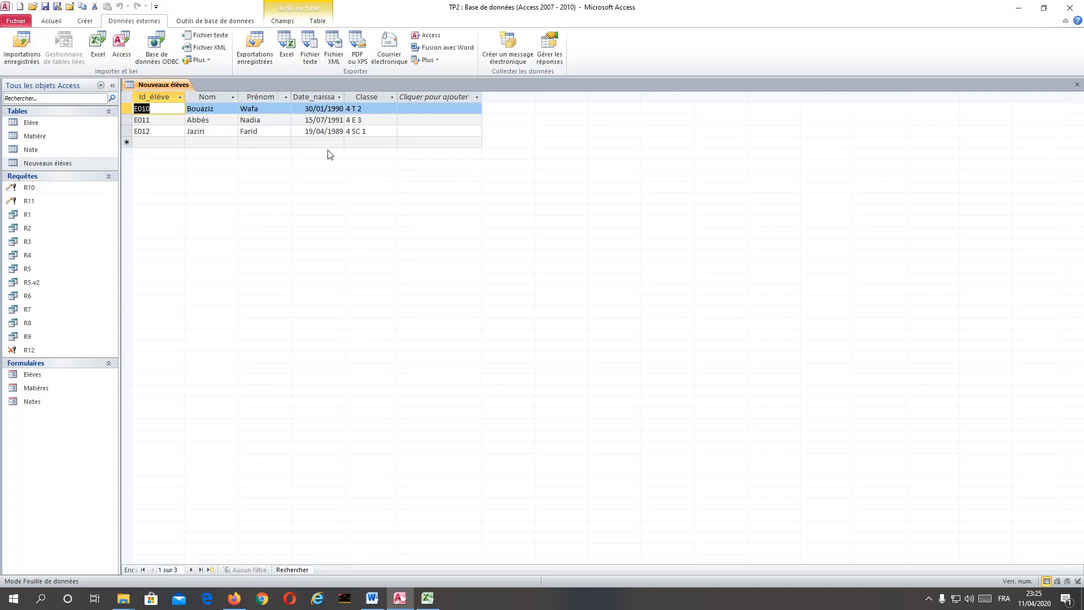
Compare the imported "Nouveaux élèves" table with the "Nouveaux élèves" sheet in Excel, and return to Access.
click(427, 598)
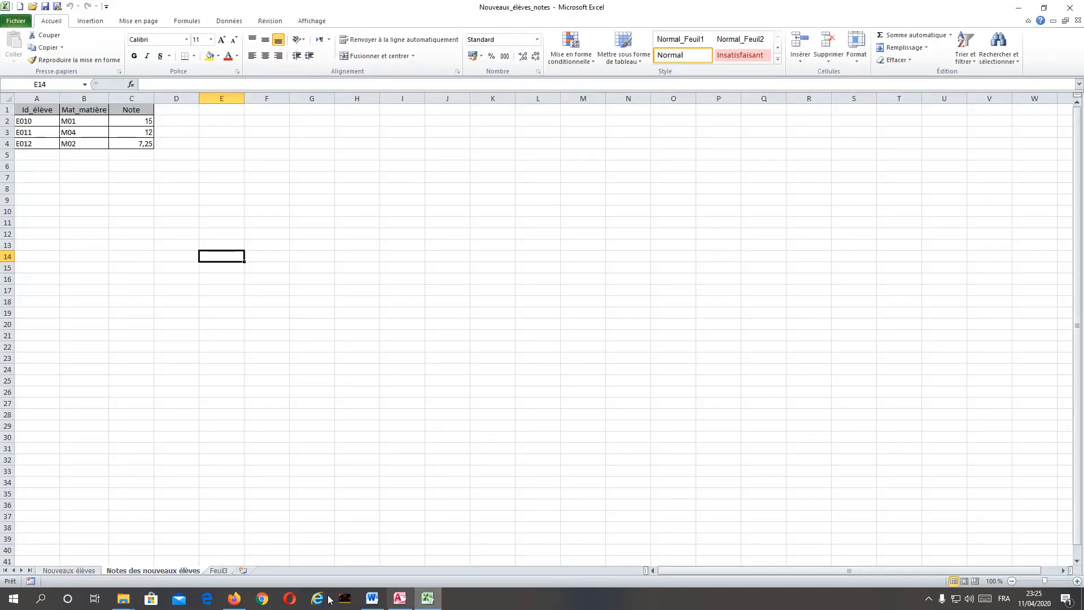
click(85, 571)
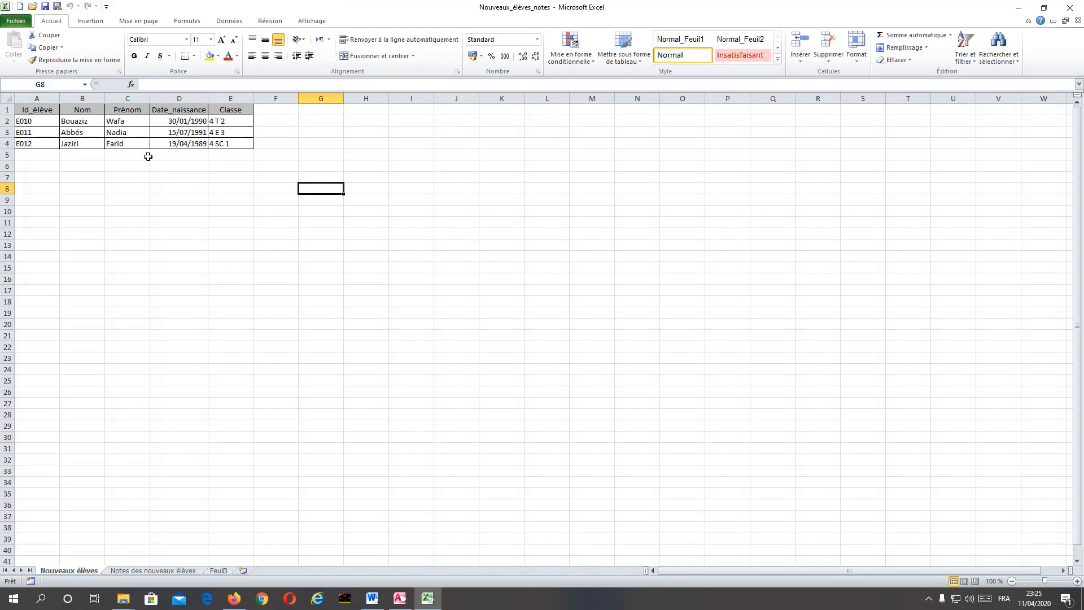
click(400, 602)
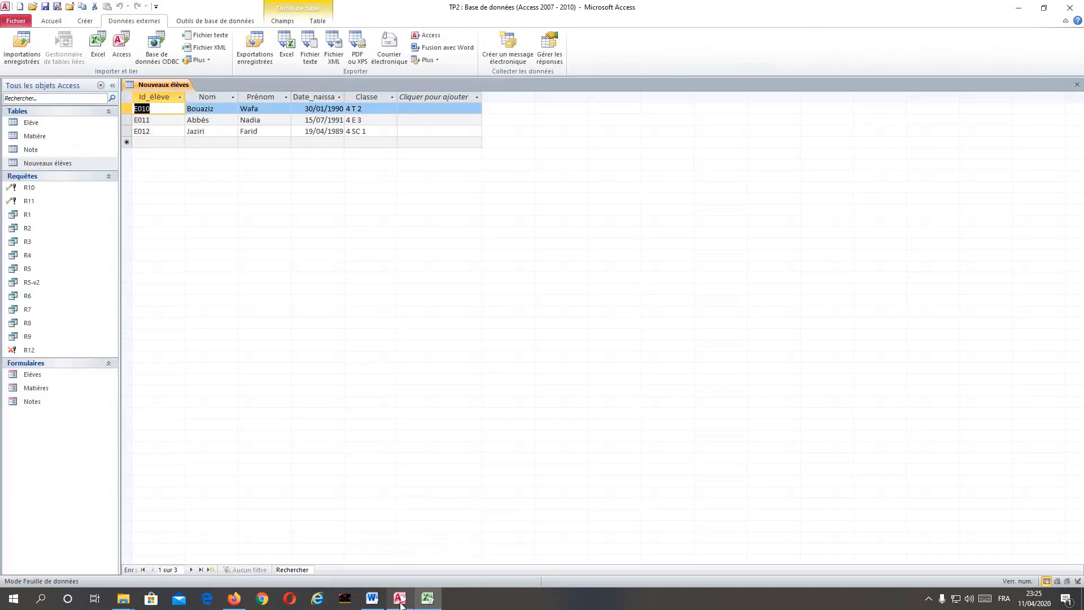
Review the fields and primary key of the "Nouveaux élèves" table in design view, and close the table.
right_click(163, 84)
click(204, 132)
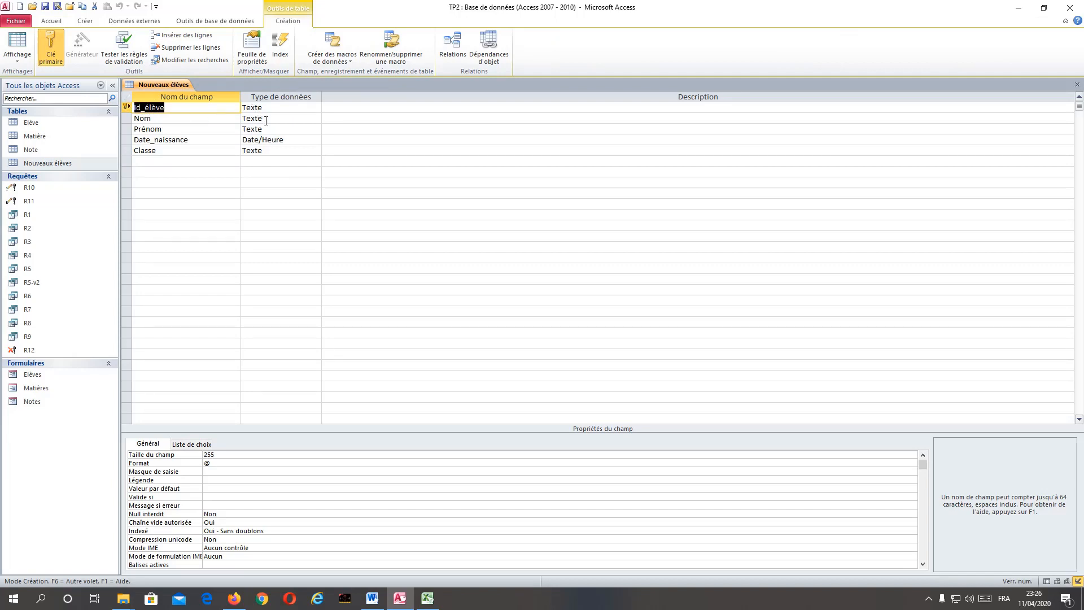
click(1077, 84)
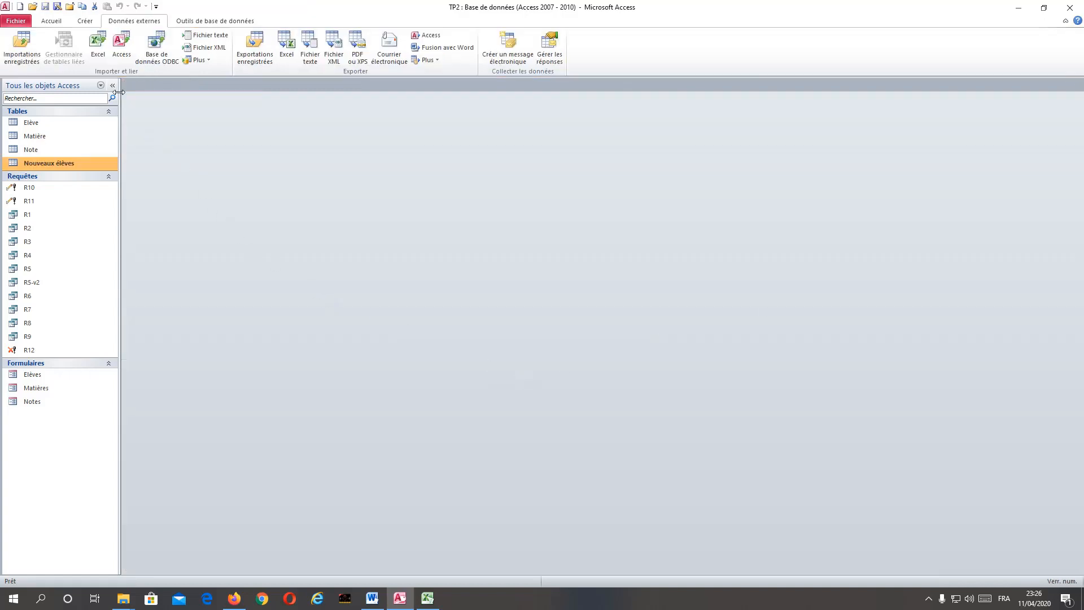
Start another Excel import into a new table, using Nouveaux_élèves_notes.xlsx from the BD - TP2 folder as the source.
click(94, 54)
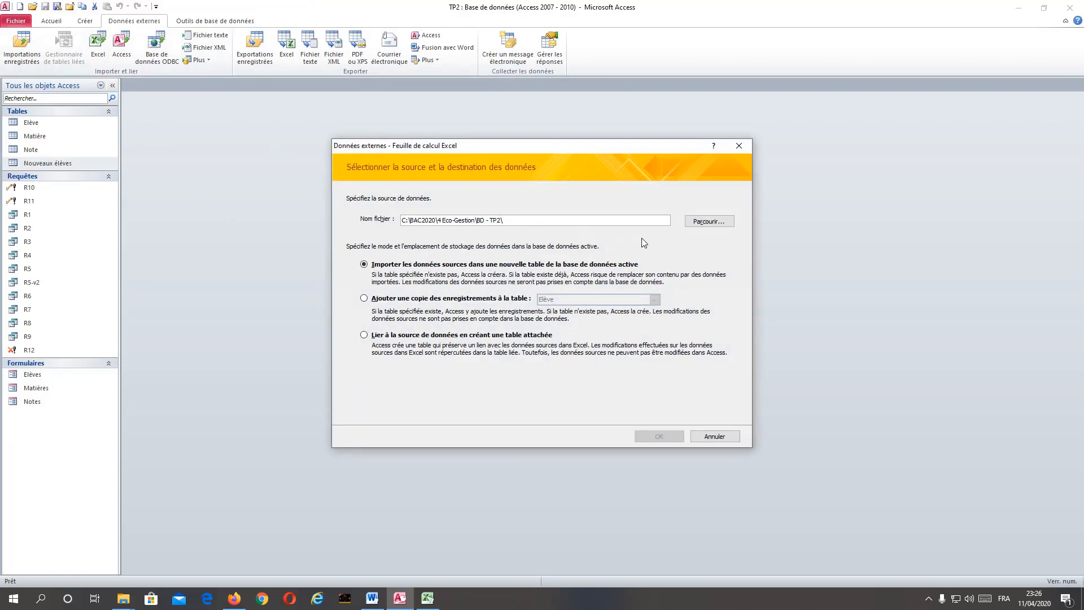
click(707, 222)
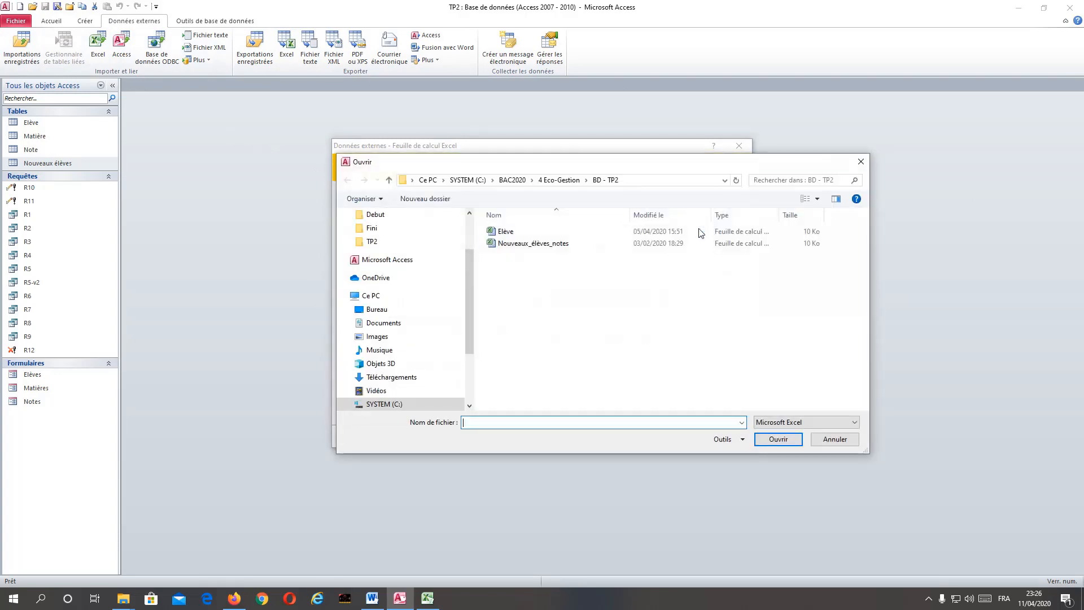
click(518, 244)
double_click(518, 247)
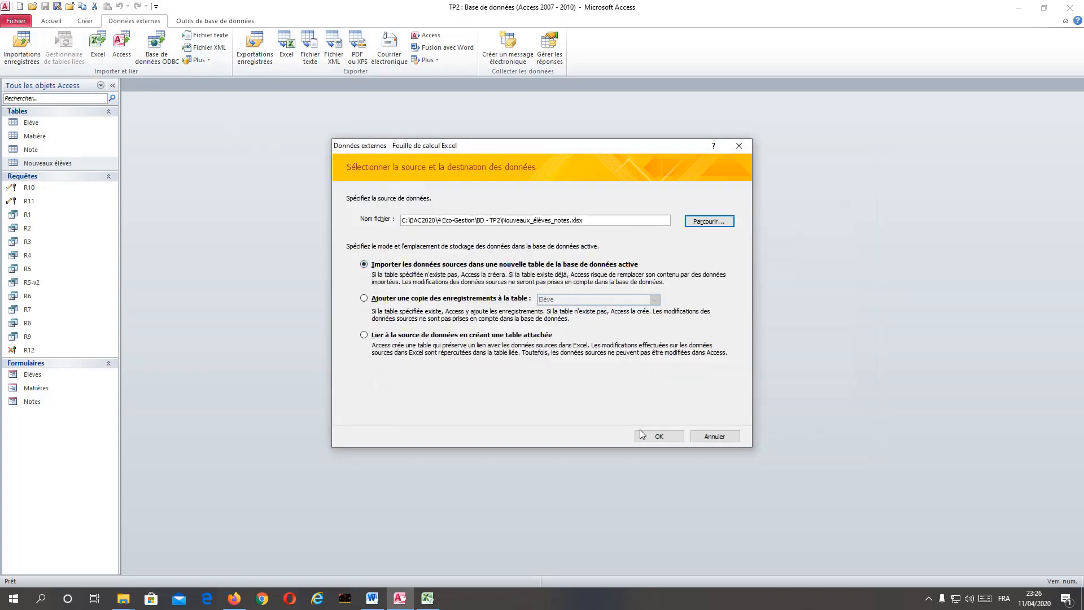
click(658, 437)
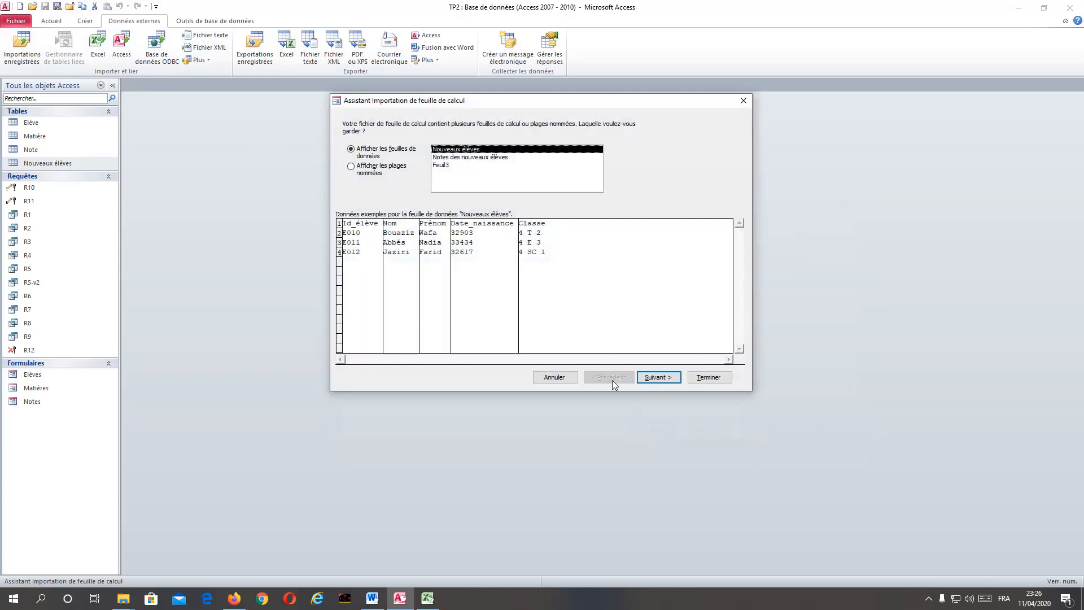
Choose the sheet "Notes des nouveaux élèves" for import, keeping first-row column headings and the default field options.
click(459, 158)
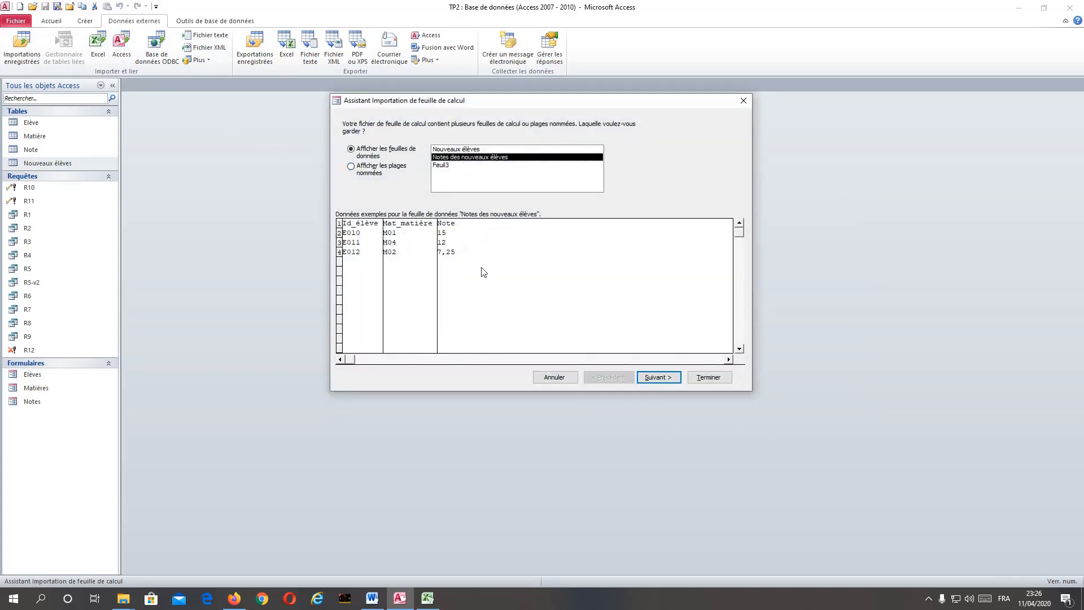
click(656, 379)
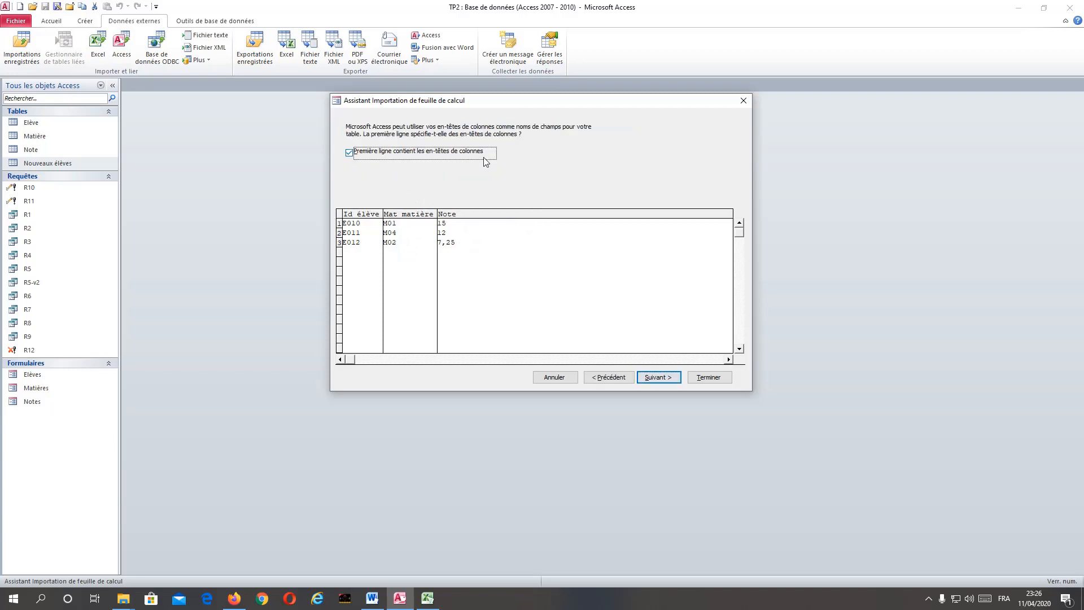
click(652, 378)
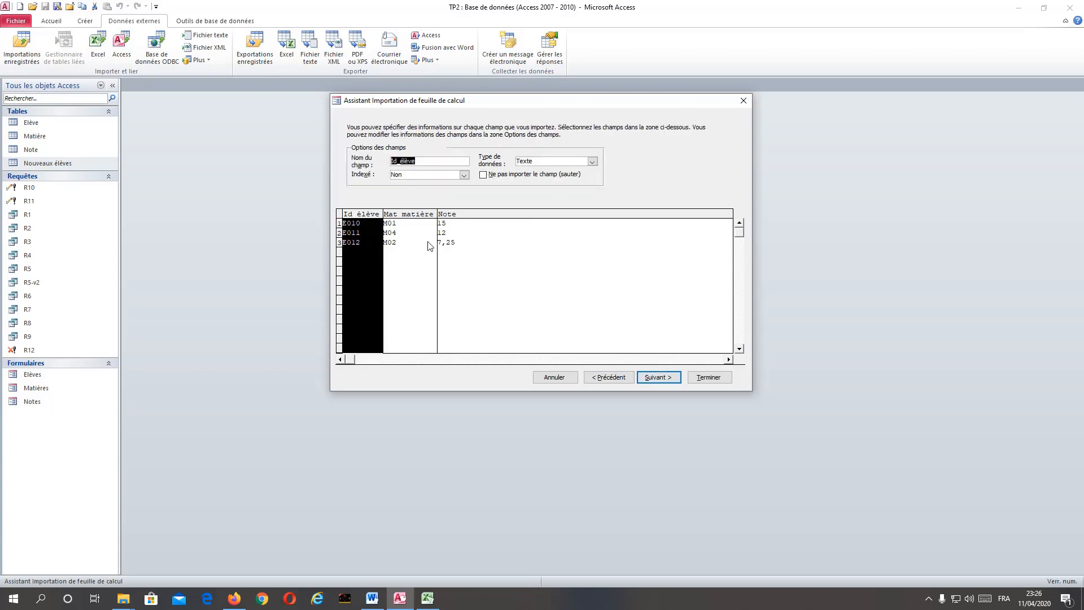
click(655, 381)
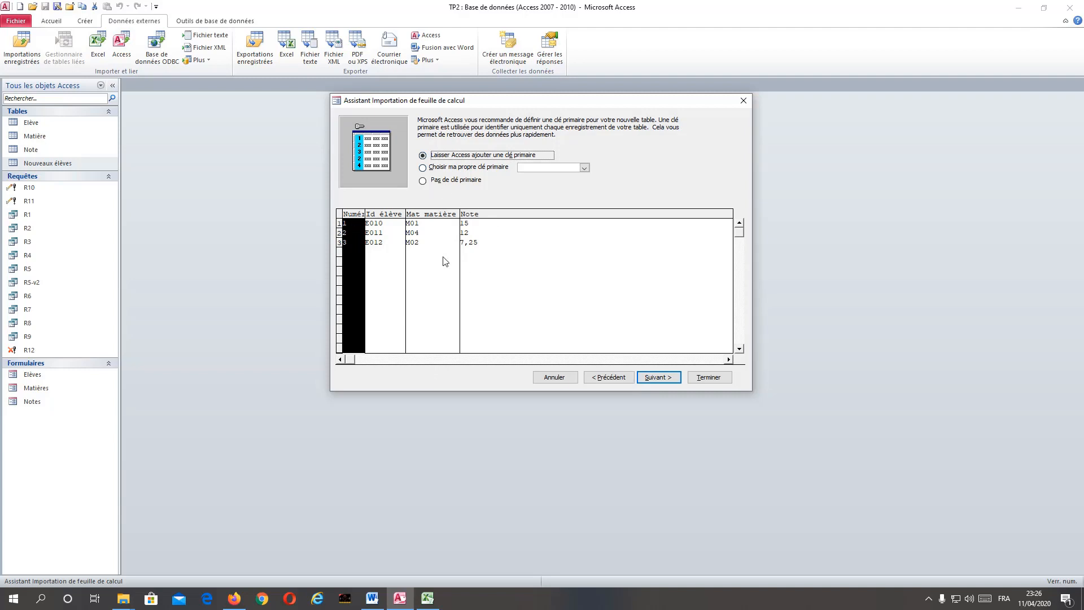
Look up the primary key of the "Note" table in the TP2 Word document, and return to the Access import wizard.
click(31, 153)
click(31, 151)
click(372, 598)
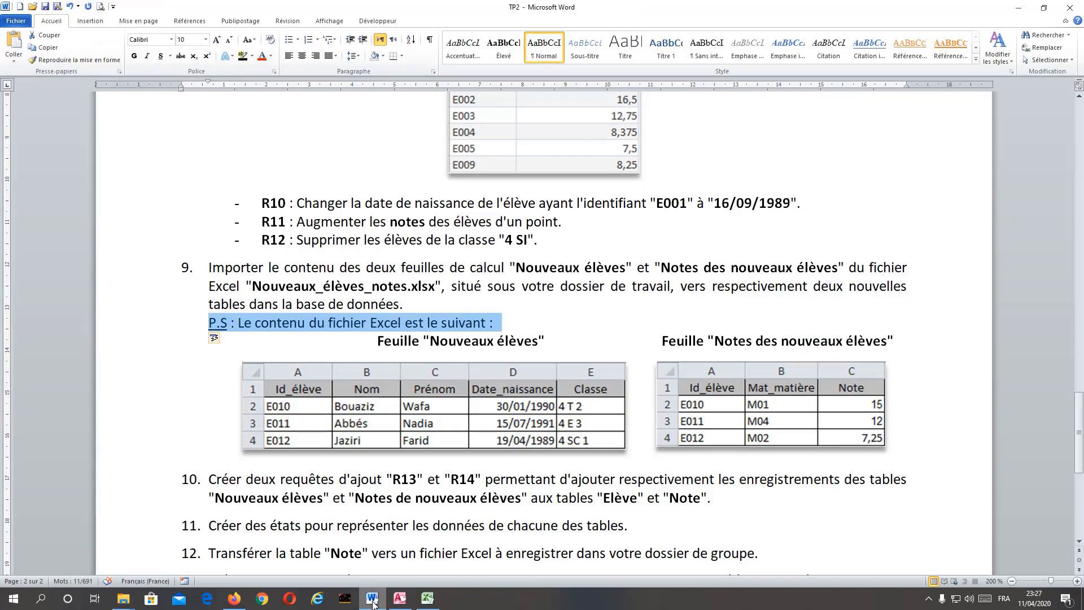
scroll(524, 317, up, 15)
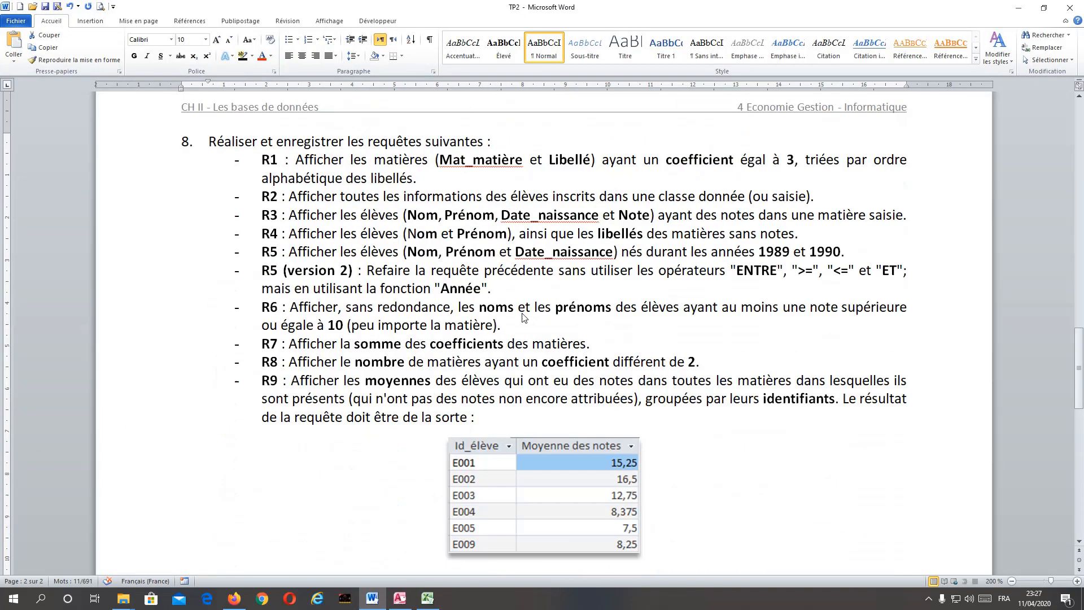
scroll(522, 317, up, 10)
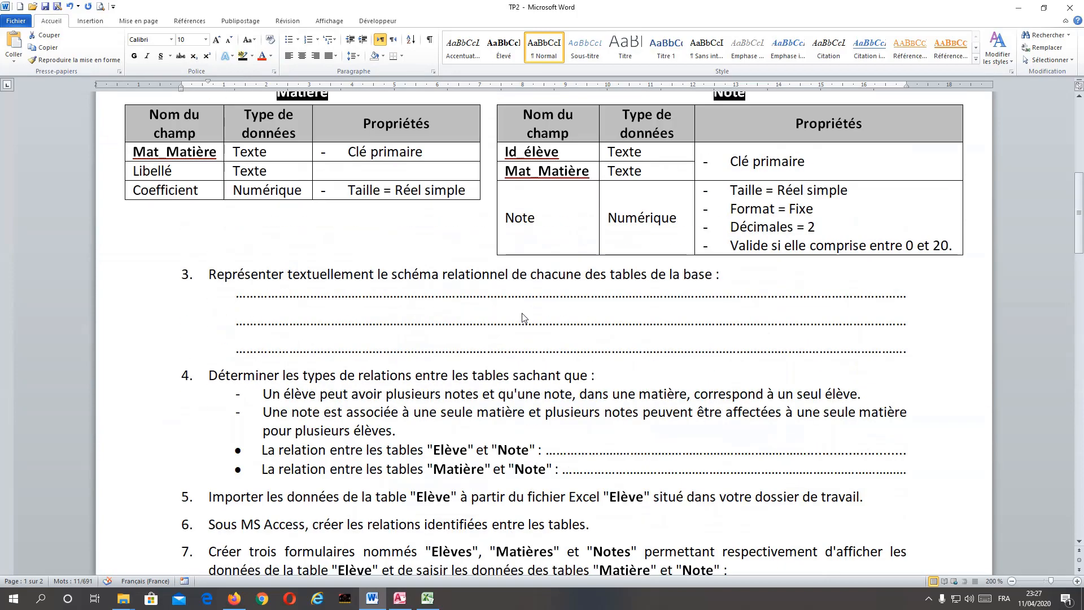
scroll(523, 317, up, 1)
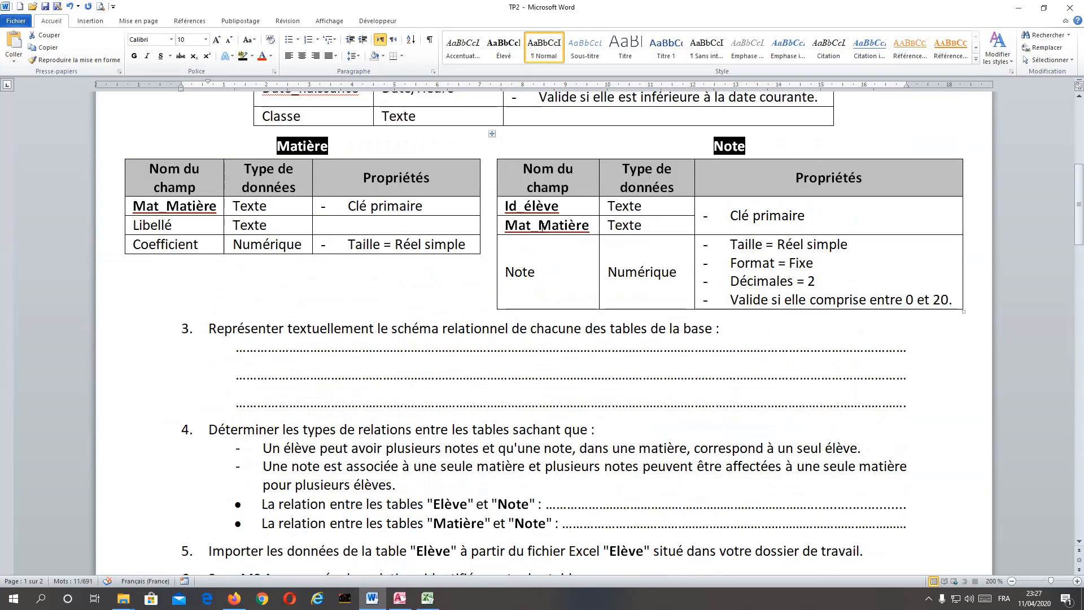
scroll(543, 226, down, 20)
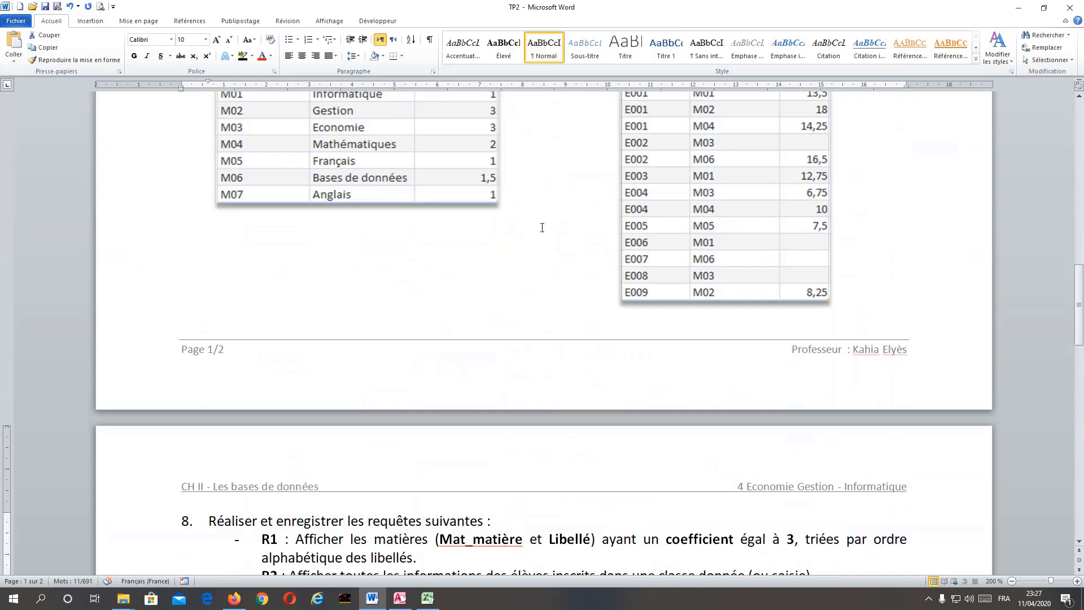
scroll(542, 238, down, 7)
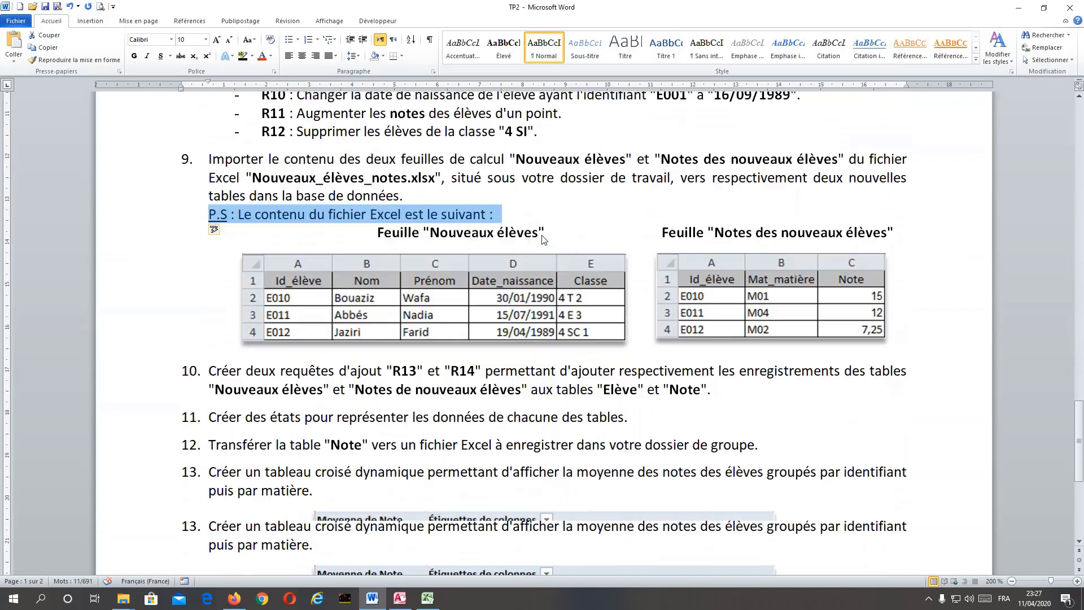
click(399, 598)
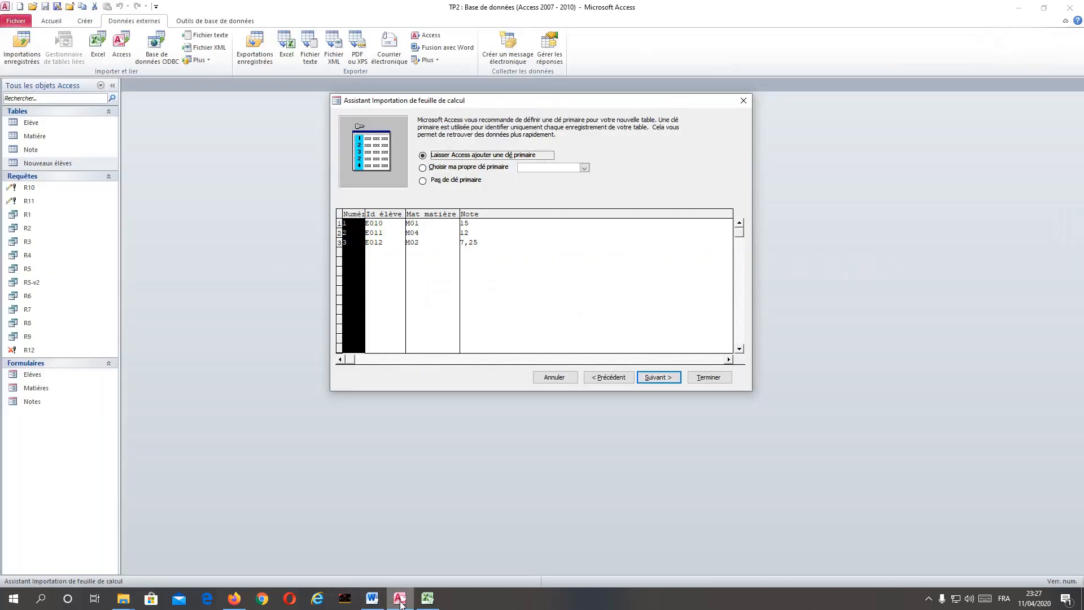
Try Id_élève and Mat_matière one after the other as the self-chosen primary key of the imported table.
click(469, 168)
click(584, 168)
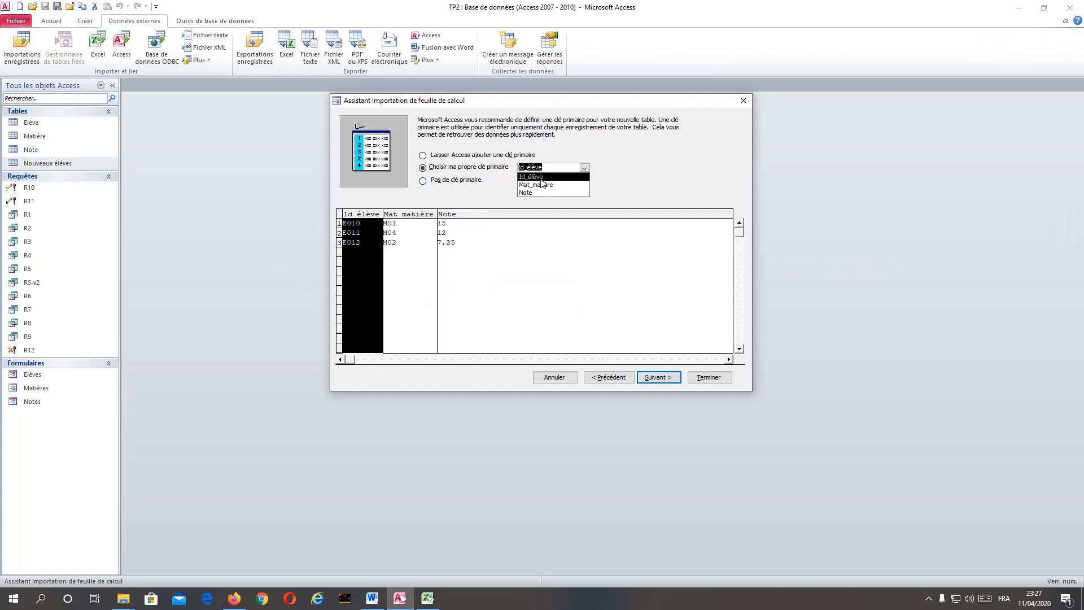
click(541, 178)
click(585, 168)
click(549, 185)
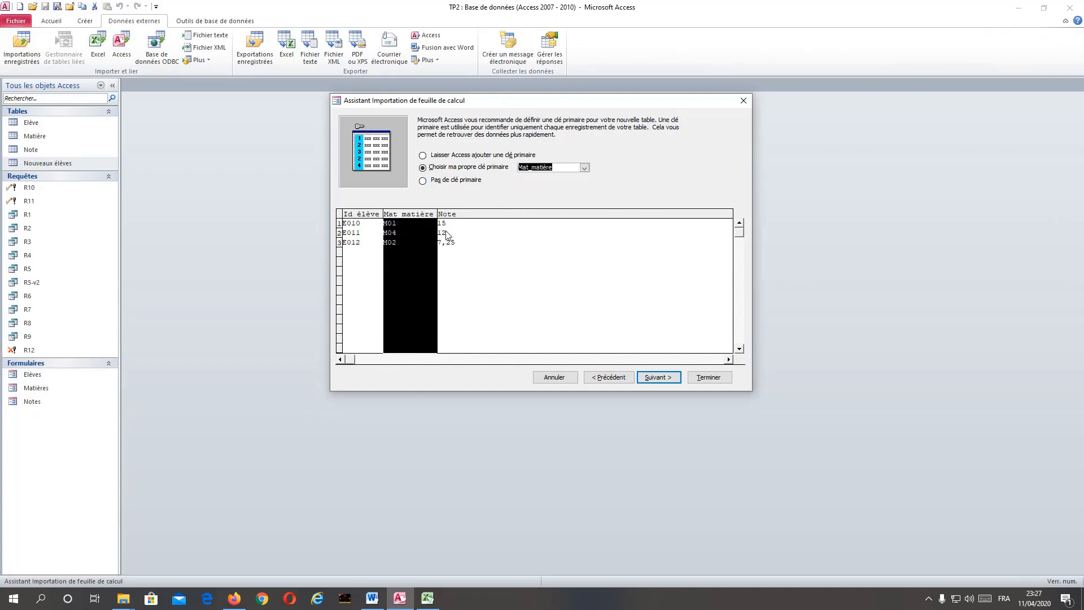
Import without a primary key into the table "Notes des nouveaux élèves", and finish without saving the import steps.
click(423, 181)
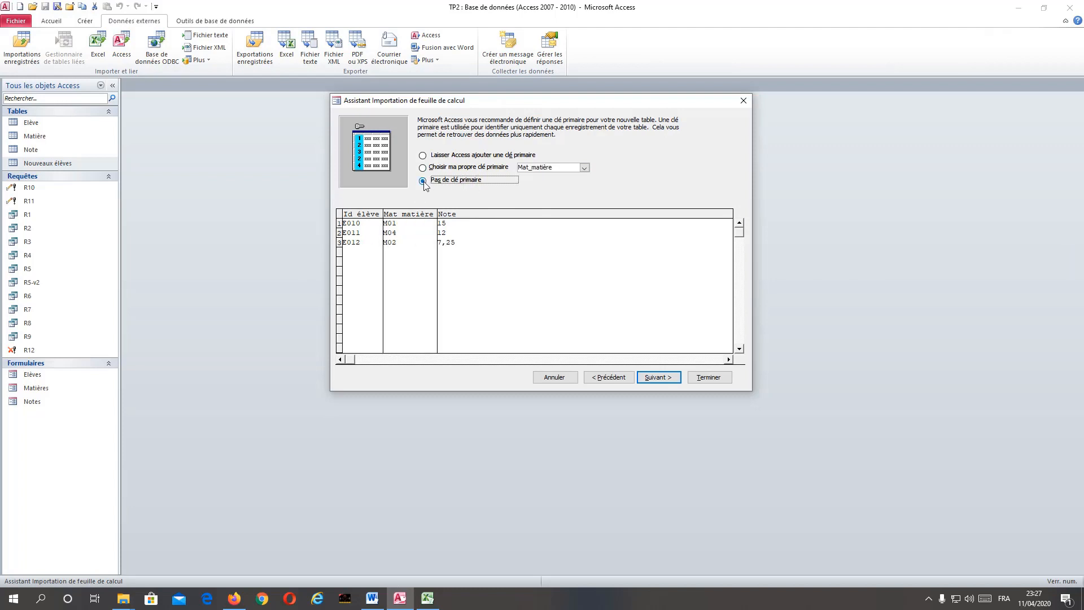
click(656, 378)
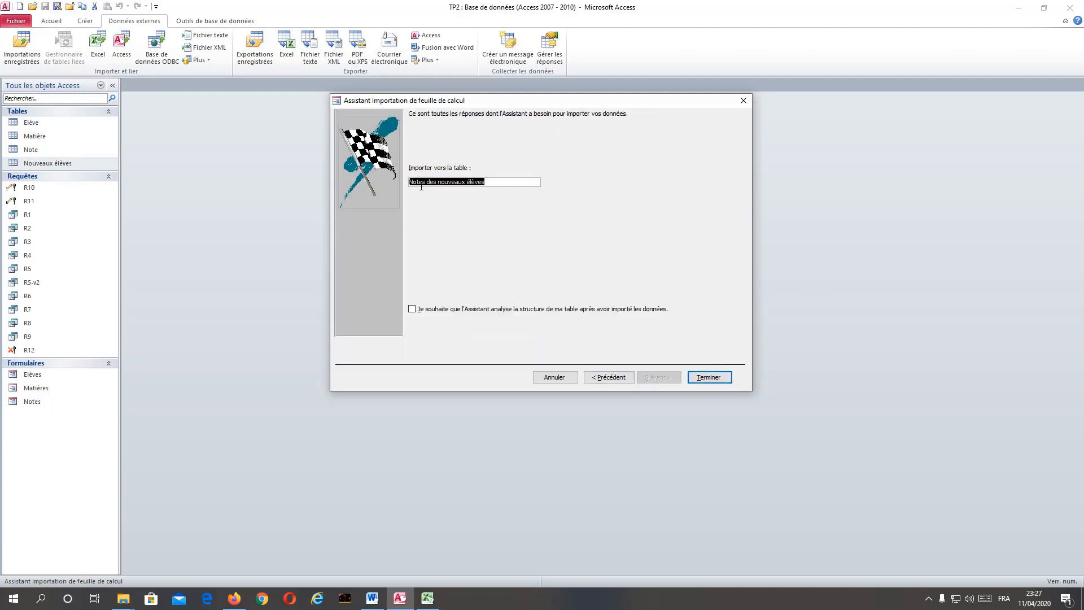
click(711, 382)
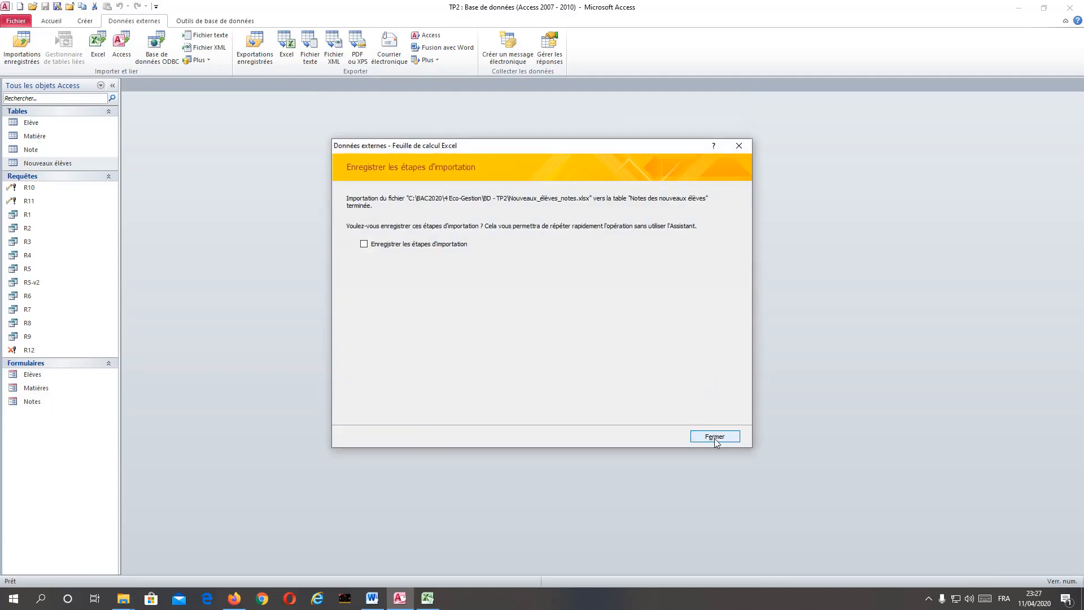
click(714, 437)
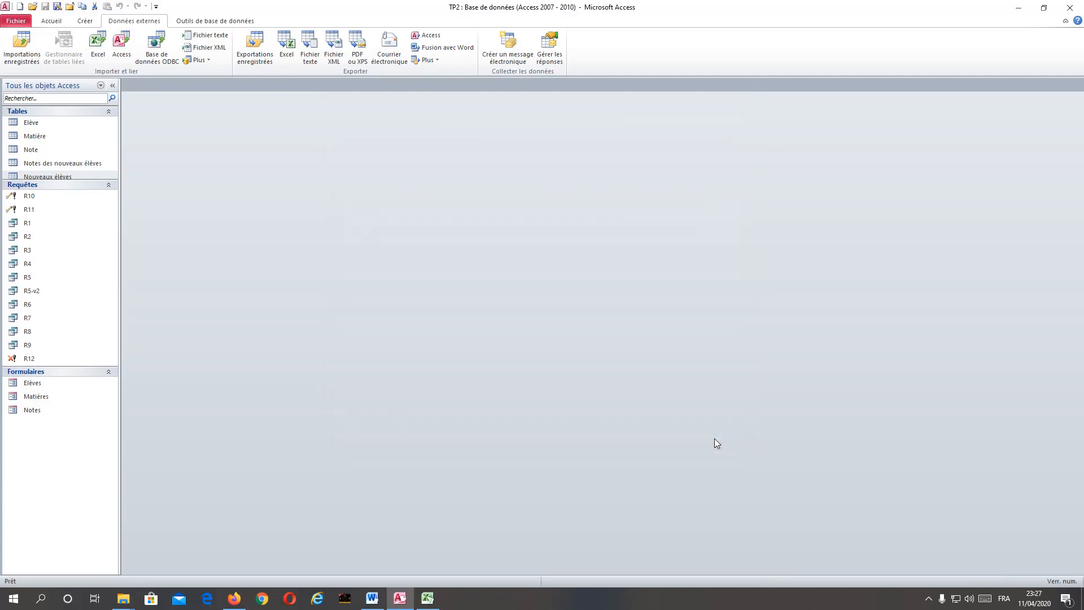
Define Id_élève and Mat_matière together as the primary key of the "Notes des nouveaux élèves" table, and save and close it.
double_click(52, 165)
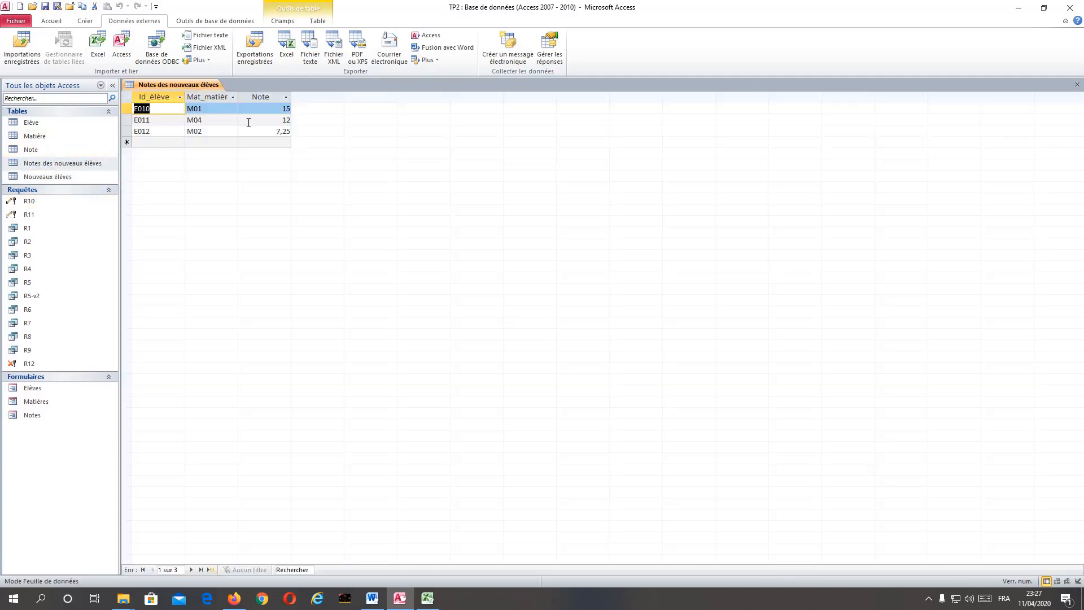
right_click(178, 85)
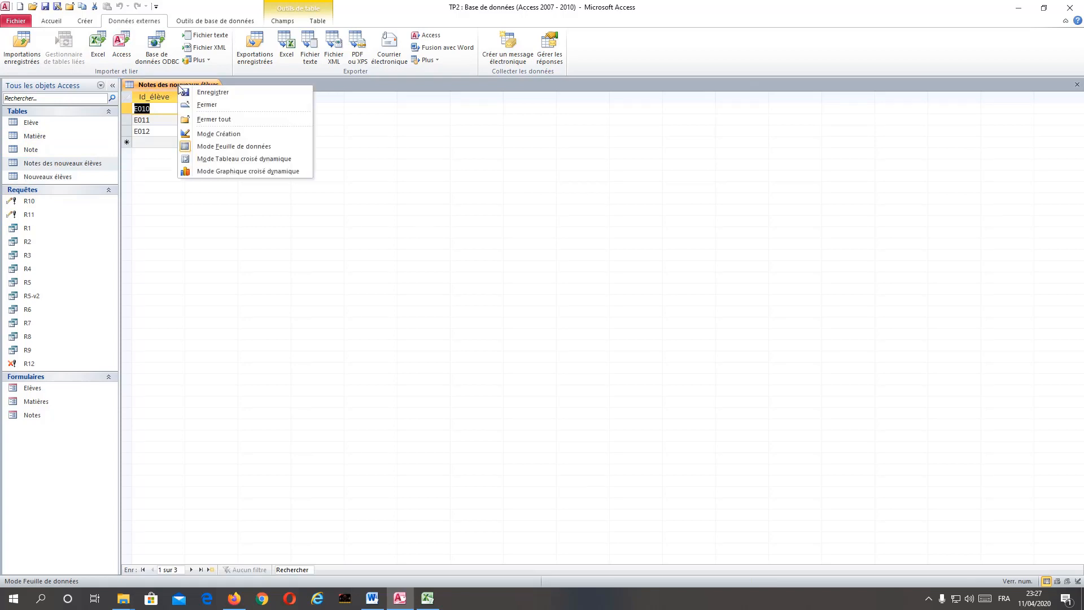
click(211, 137)
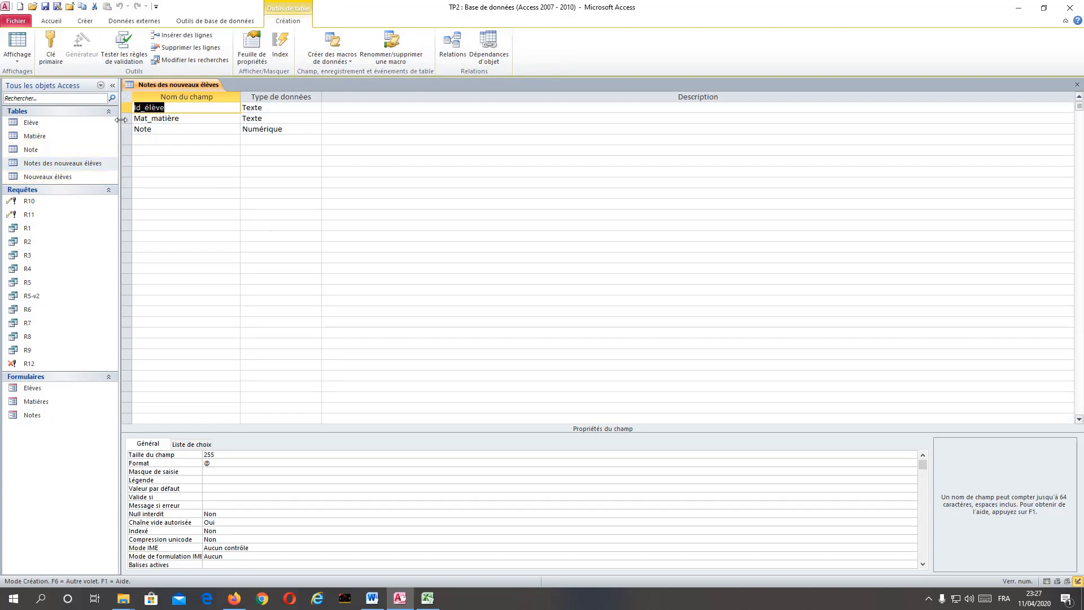
drag(127, 107, 128, 119)
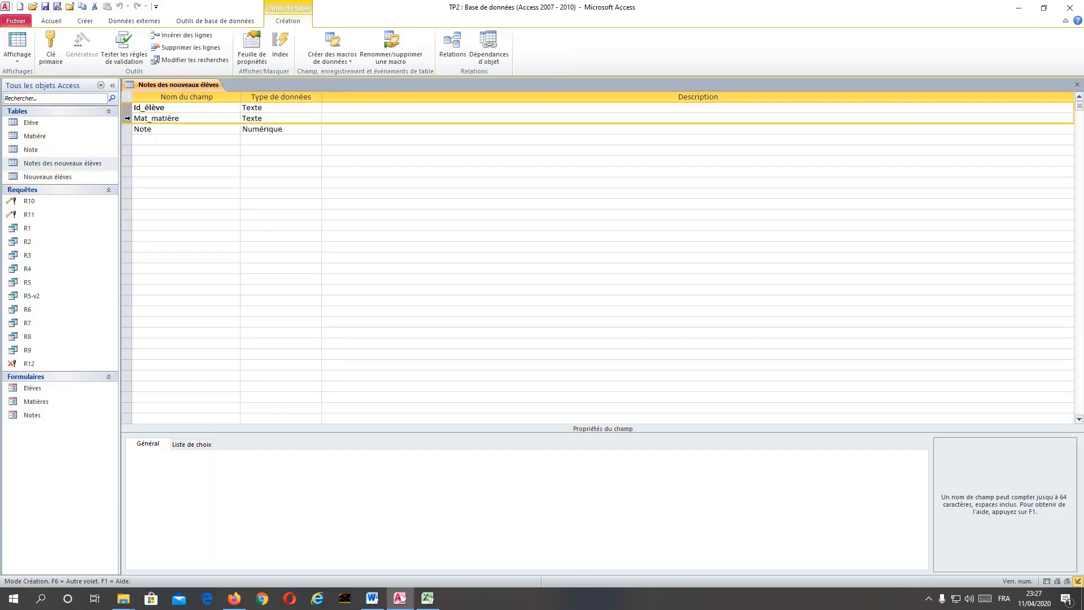
click(47, 47)
click(46, 11)
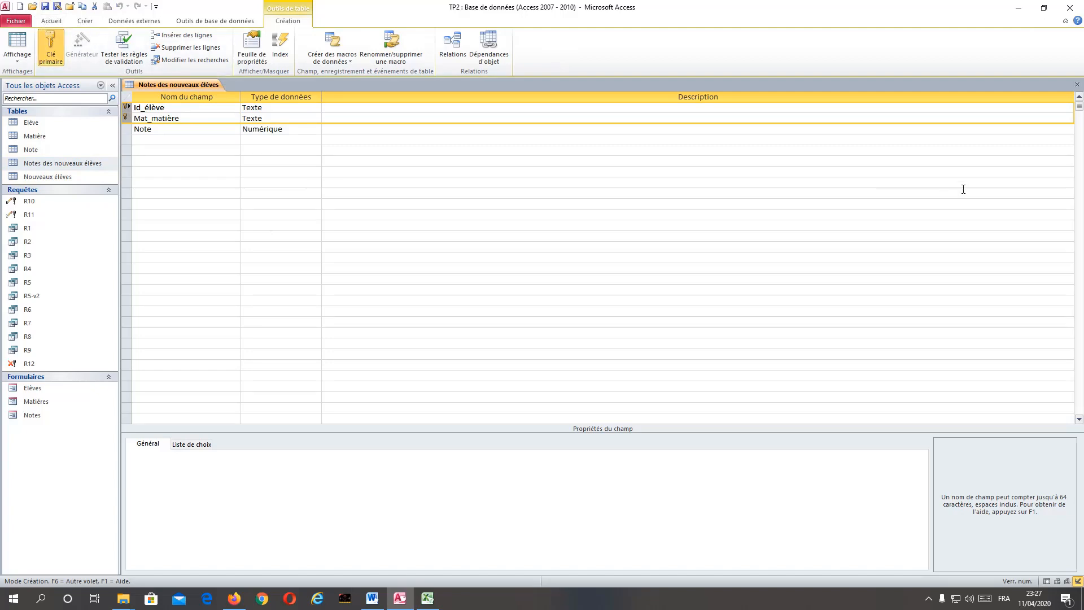
click(1078, 85)
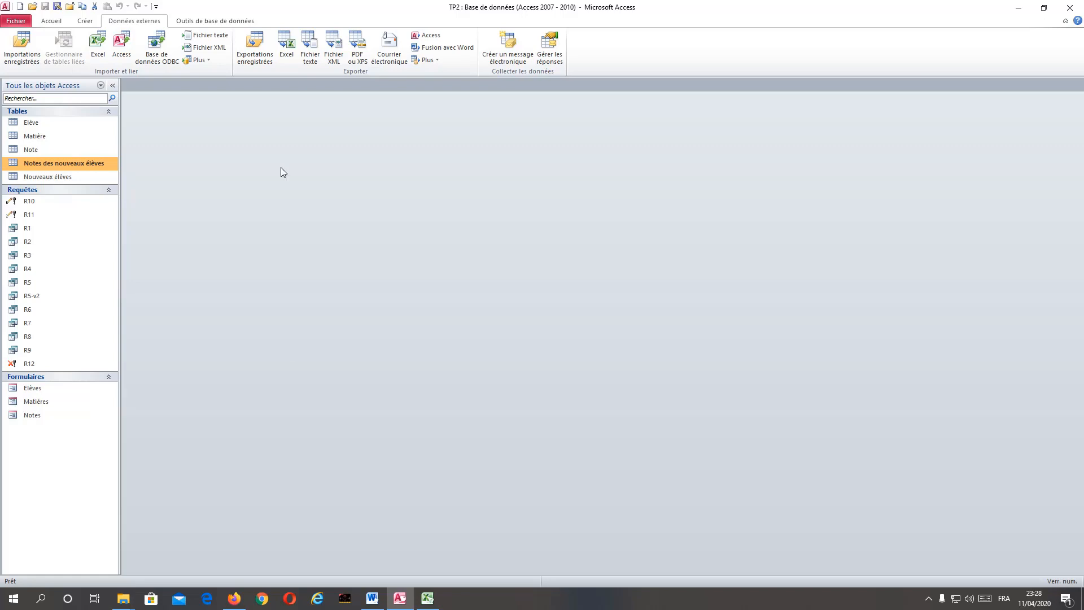
Switch to the TP2 Word document to read the exercise question about append queries R13 and R14.
click(361, 595)
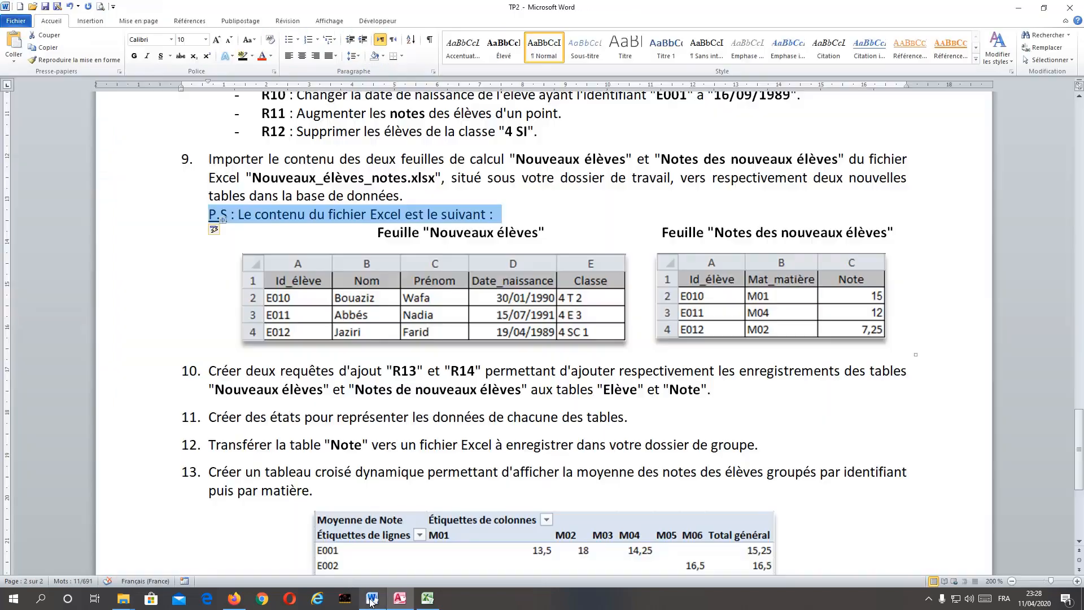